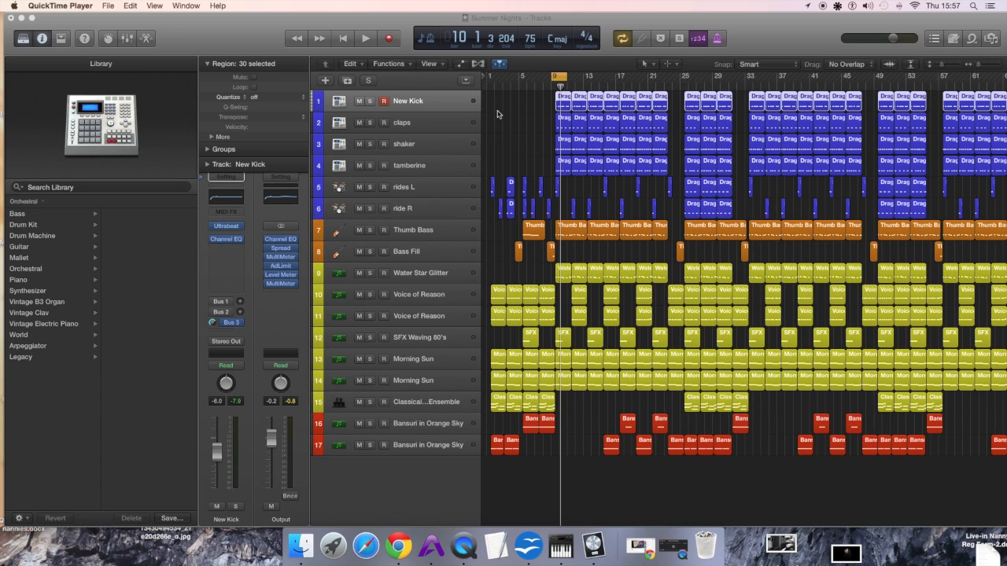
# Step: Move the cycle range to the intro from bar 1, play it, and adjust the system output volume
pyautogui.moveTo(560, 76); pyautogui.dragTo(512, 77)
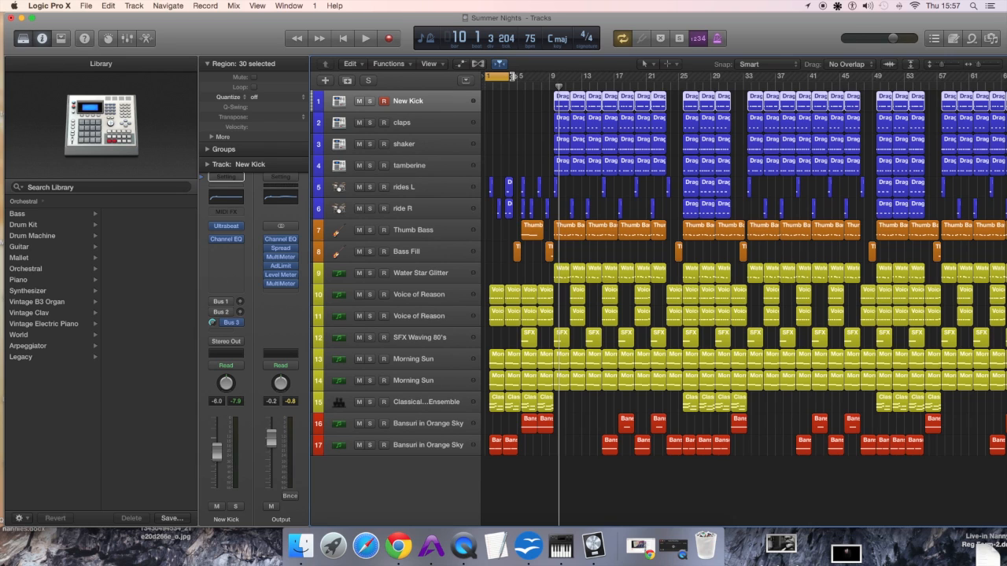
pyautogui.press('space')
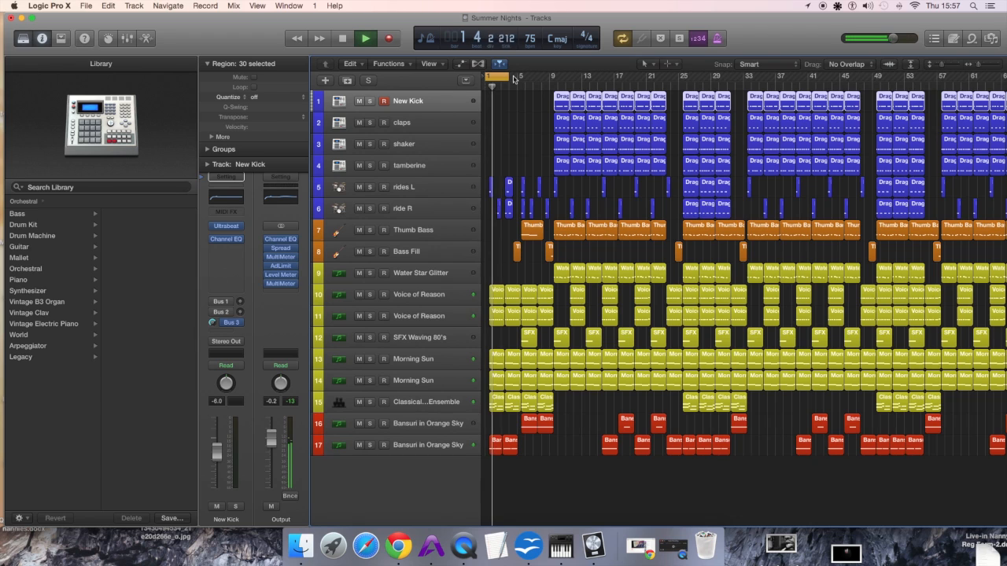
pyautogui.click(868, 7)
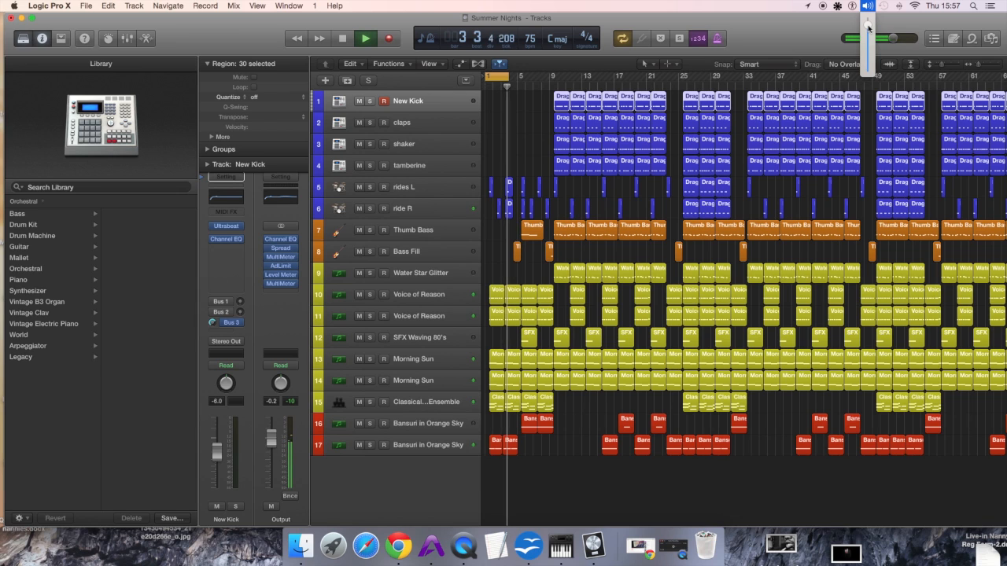
pyautogui.click(868, 27)
pyautogui.press('space')
# Step: Audition the section from about bar 9, then the one around bars 15 to 20, moving the cycle range to each
pyautogui.moveTo(504, 76); pyautogui.dragTo(571, 74)
pyautogui.press('space')
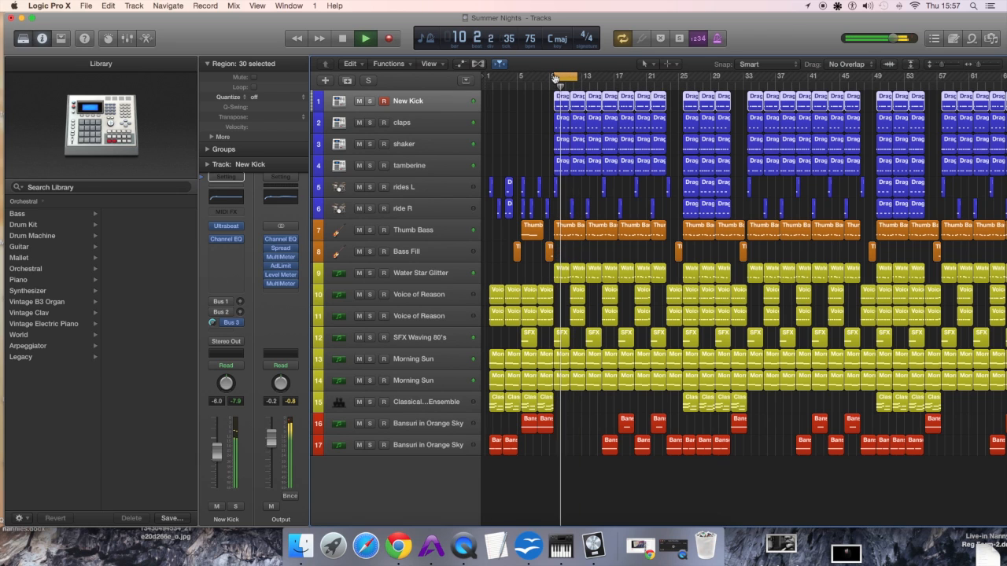
pyautogui.moveTo(555, 78); pyautogui.dragTo(623, 75)
pyautogui.press('space')
pyautogui.press('space')
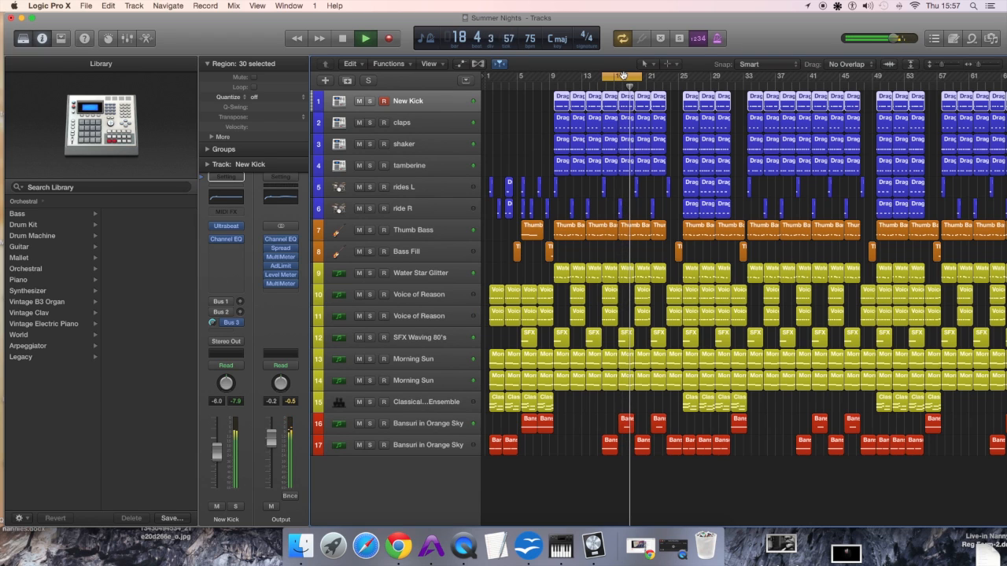
pyautogui.press('space')
# Step: Loop and play the five bars from about bar 24, then return the cycle range to the start of the song
pyautogui.moveTo(620, 76); pyautogui.dragTo(692, 80)
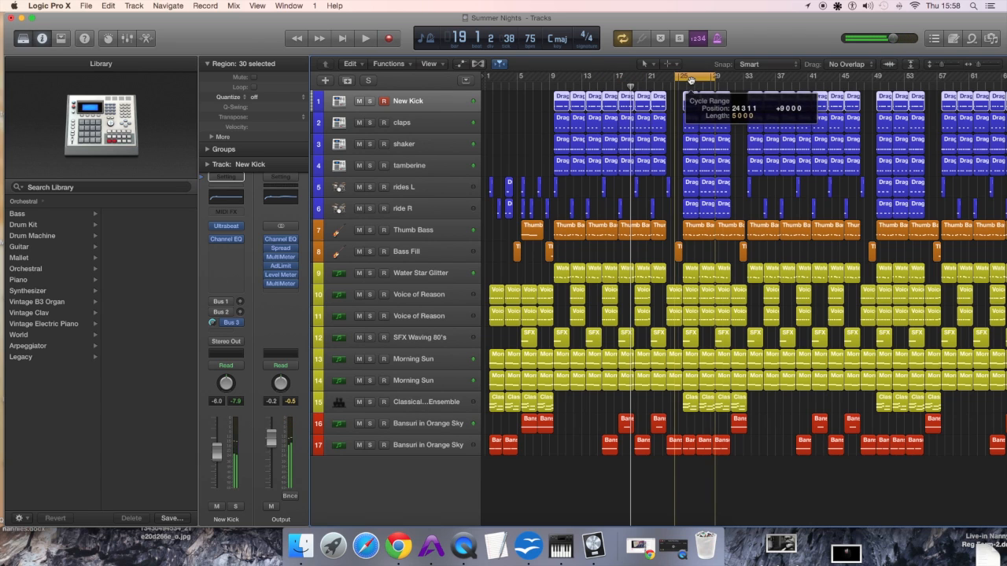
pyautogui.press('space')
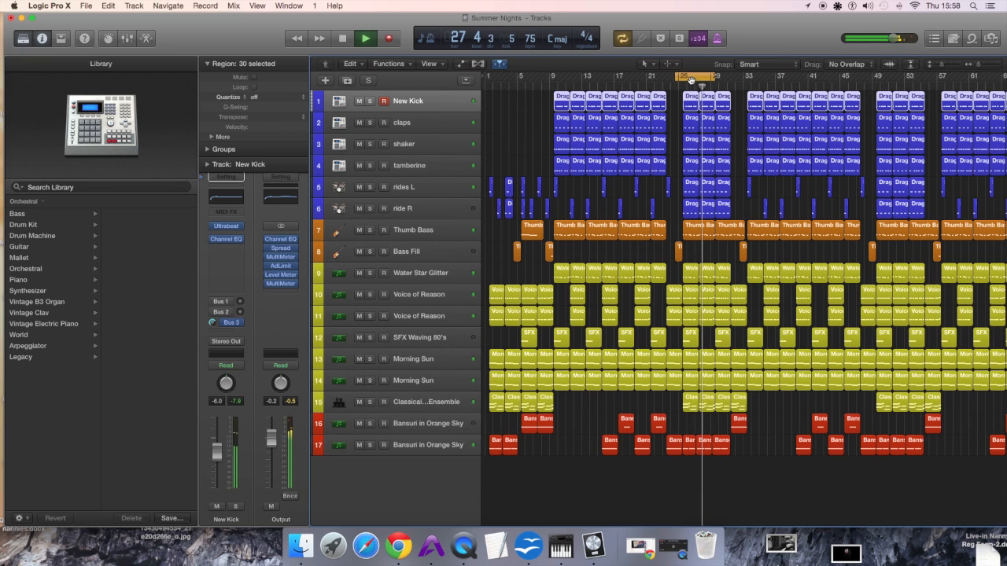
pyautogui.press('space')
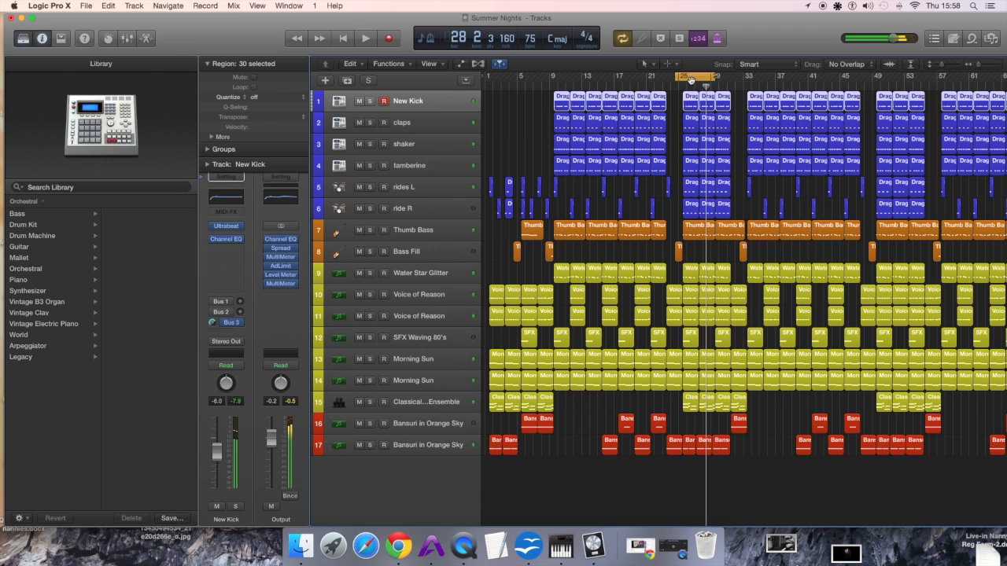
pyautogui.moveTo(690, 79); pyautogui.dragTo(505, 76)
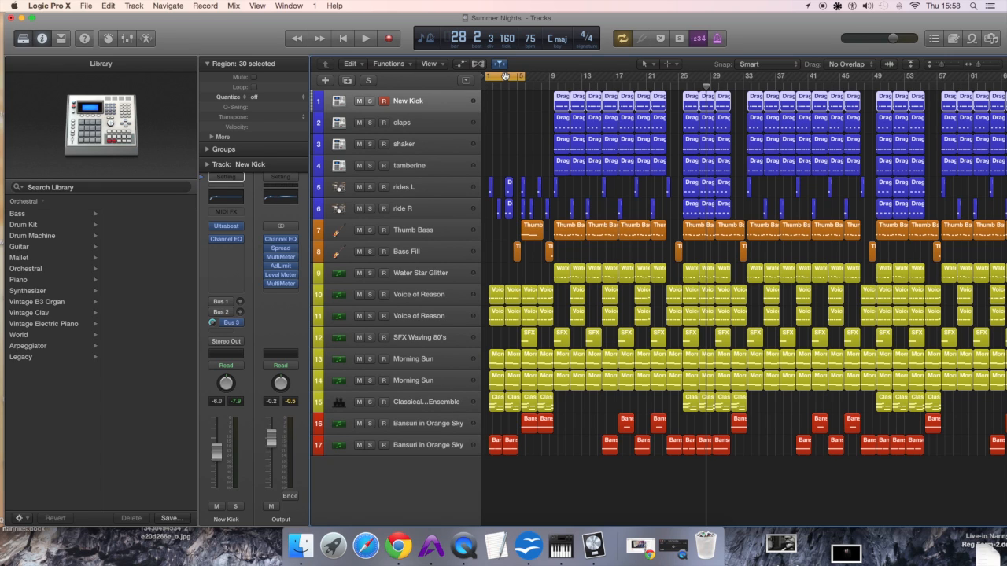
# Step: Shift the project window aside to show the Industry Standar...Library and Experimental Trap Kit folders on the desktop, then move it back
pyautogui.moveTo(195, 21); pyautogui.dragTo(463, 21)
pyautogui.click(199, 304)
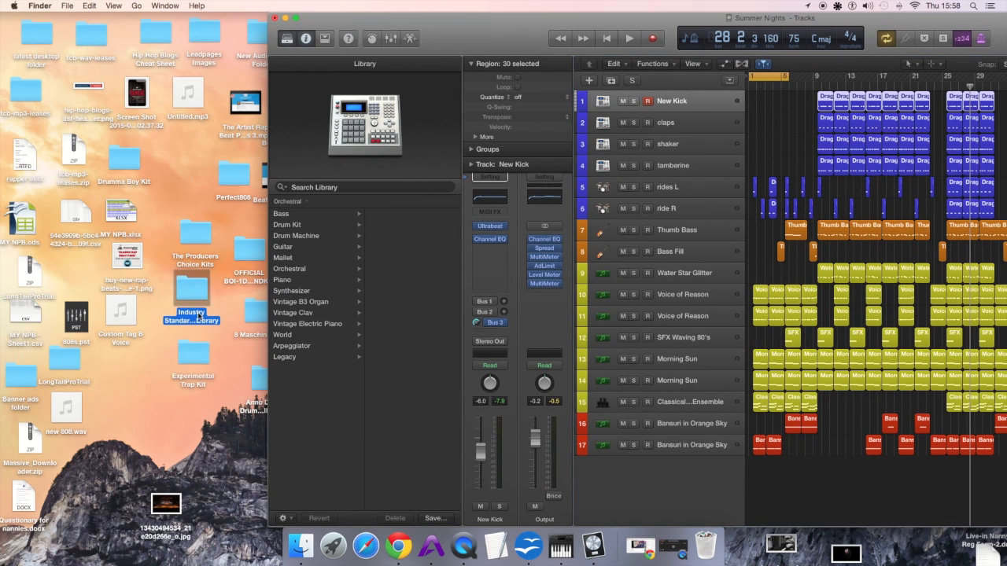
pyautogui.click(201, 358)
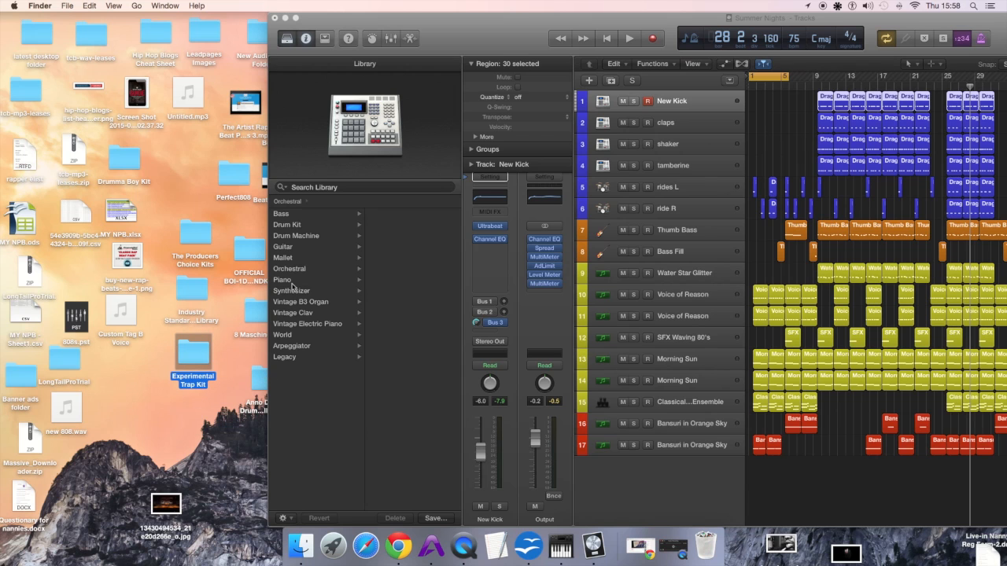
pyautogui.moveTo(558, 14); pyautogui.dragTo(246, 6)
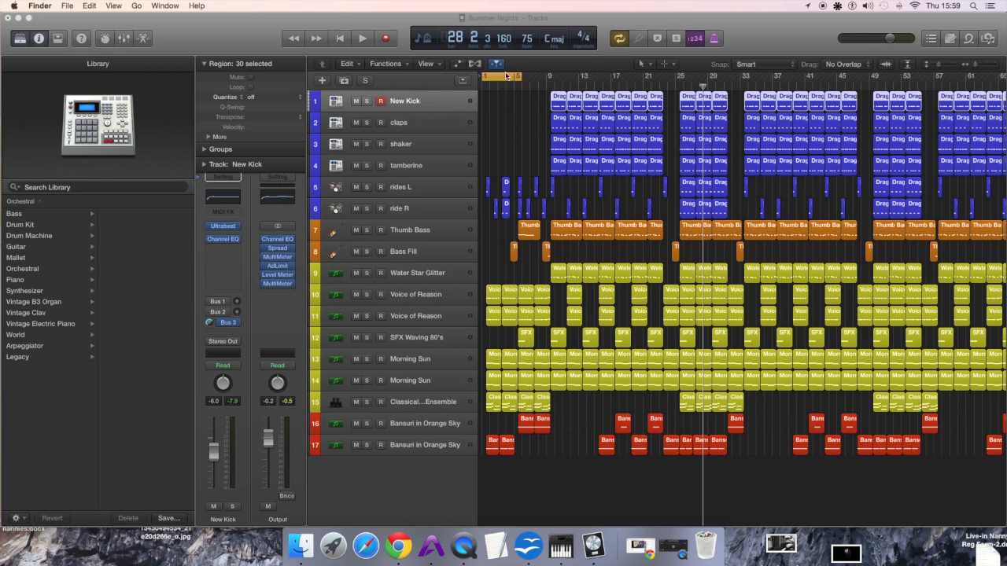
# Step: Set the cycle range over about bars 9 to 12 and solo the New Kick track during playback
pyautogui.moveTo(502, 80); pyautogui.dragTo(578, 81)
pyautogui.press('space')
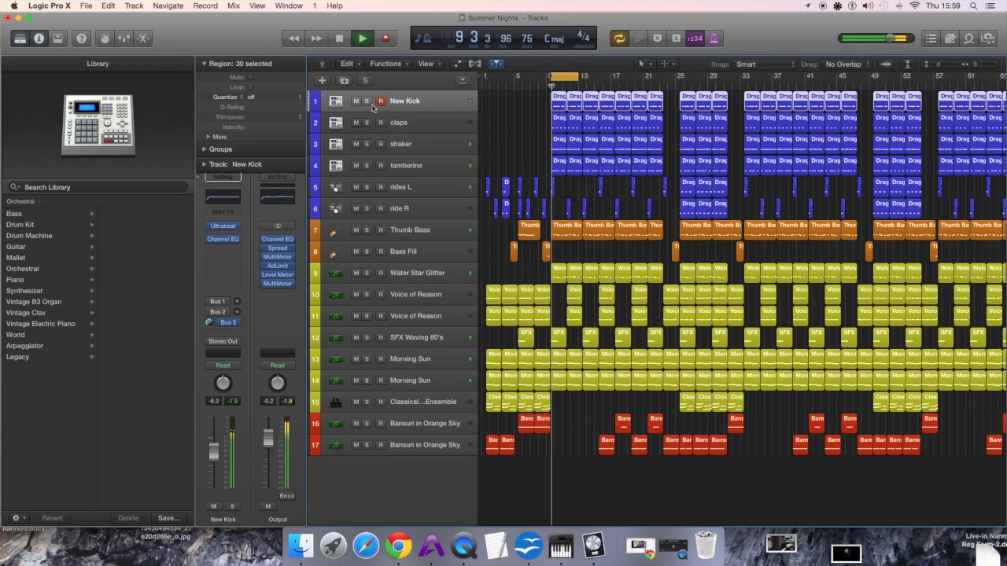
pyautogui.click(367, 101)
pyautogui.press('space')
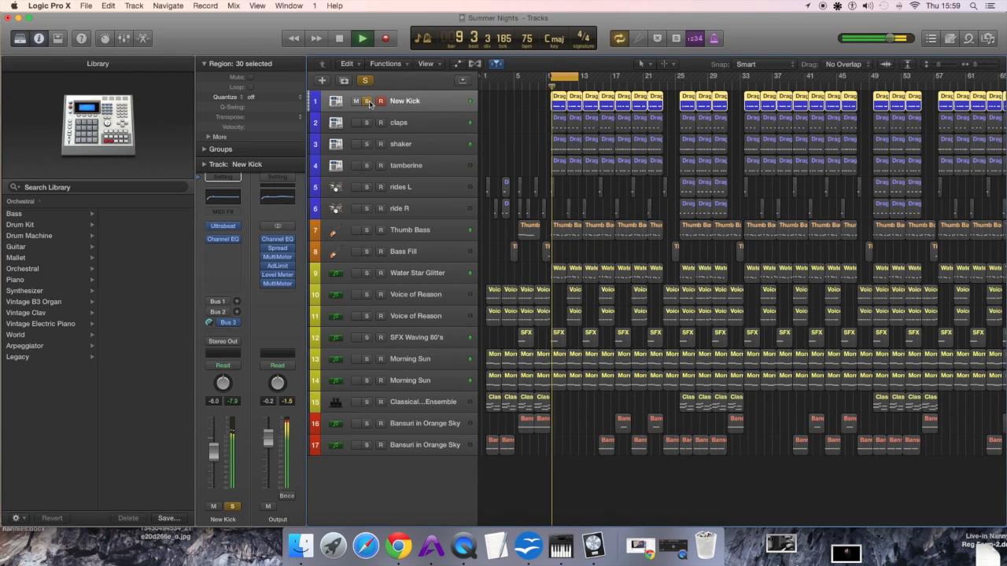
# Step: Adjust the system output volume while the soloed kick plays, then stop playback
pyautogui.click(870, 8)
pyautogui.click(870, 8)
pyautogui.click(870, 10)
pyautogui.moveTo(870, 33); pyautogui.dragTo(870, 29)
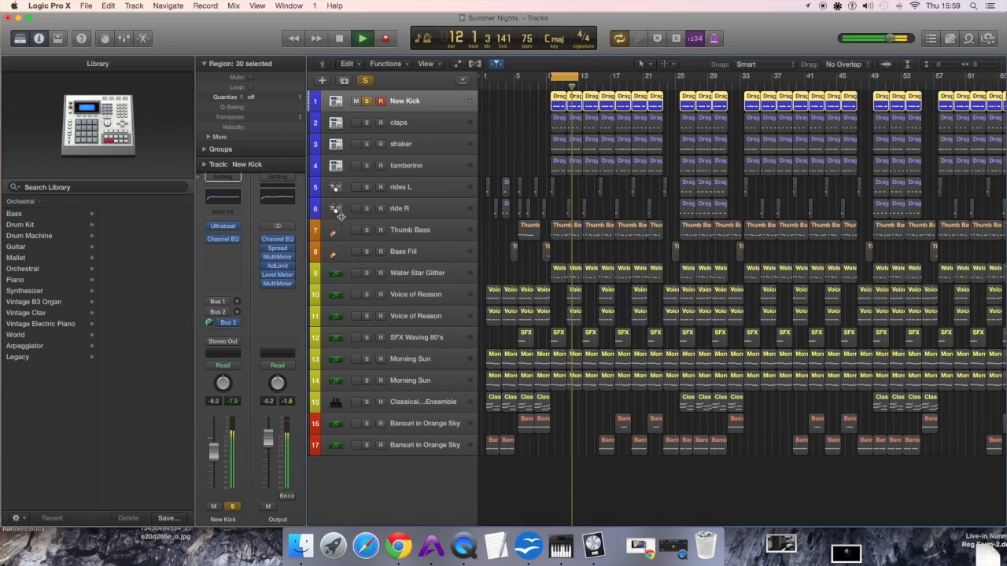
pyautogui.press('space')
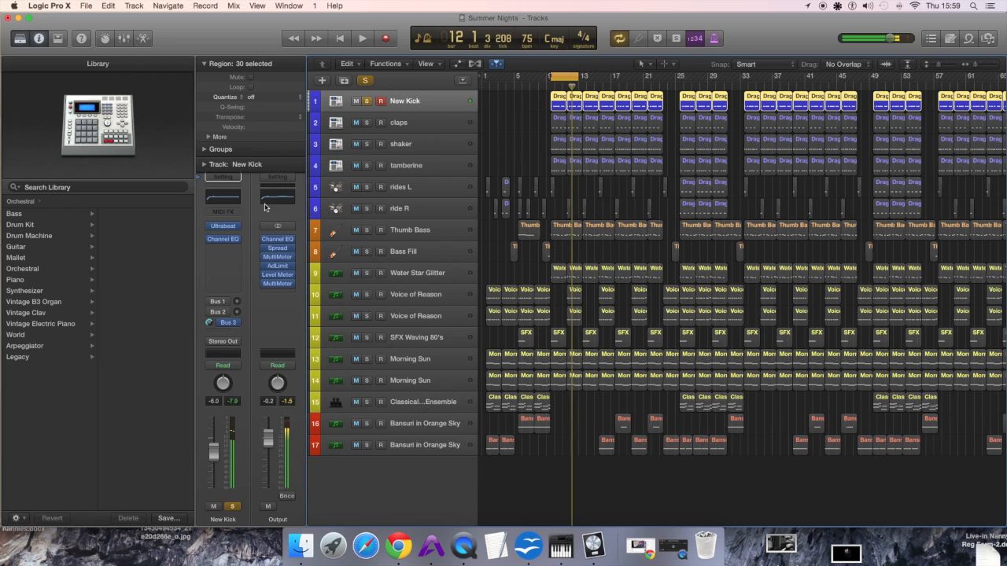
# Step: Examine the New Kick track's Channel EQ curve while the kick plays, then close the plug-in window
pyautogui.click(224, 198)
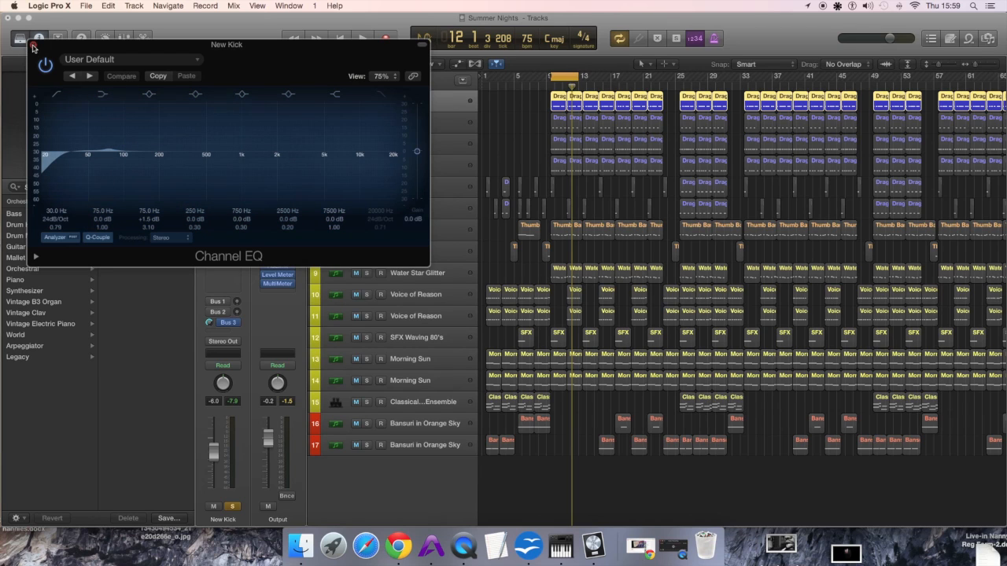
pyautogui.press('space')
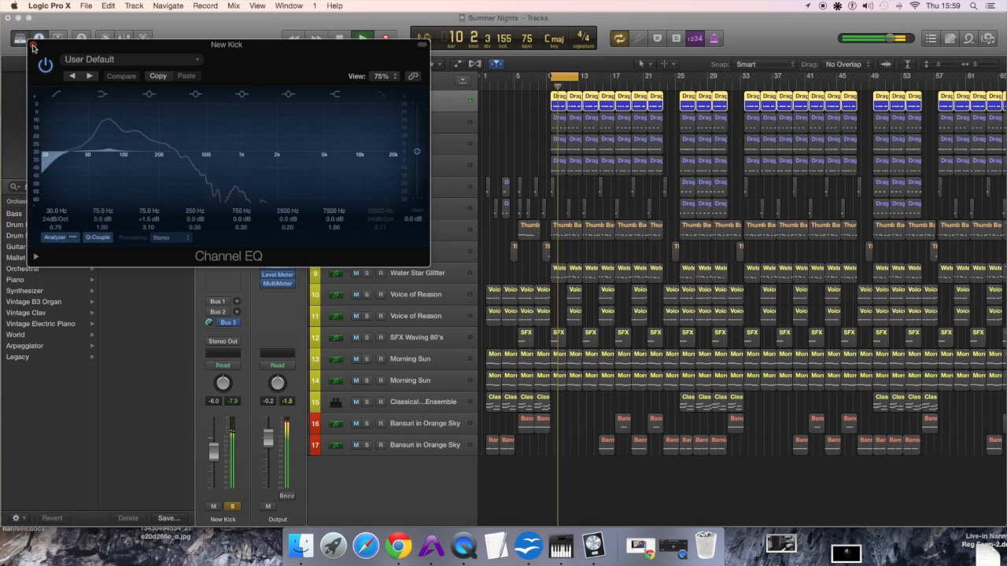
pyautogui.moveTo(33, 48); pyautogui.dragTo(542, 70)
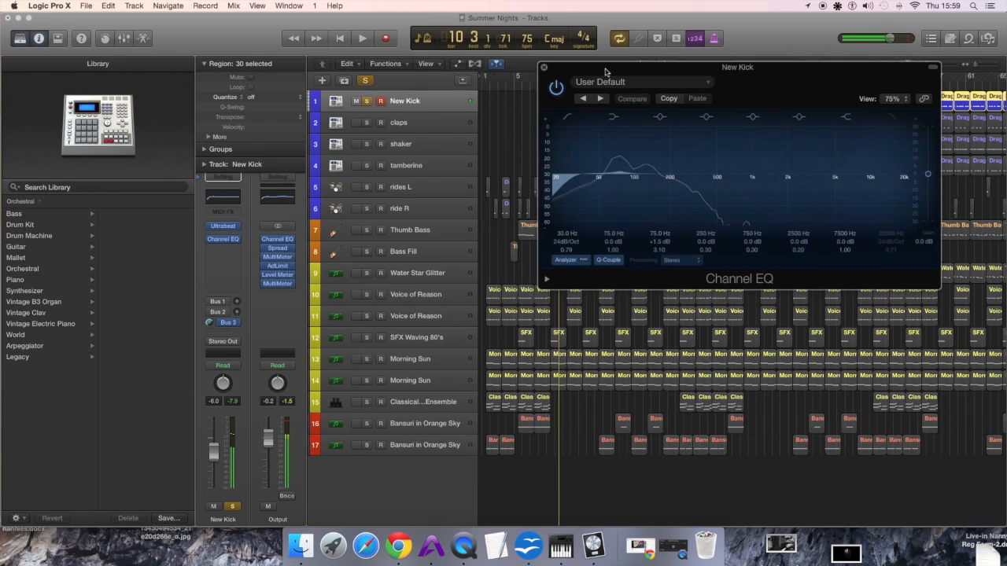
pyautogui.click(541, 68)
# Step: Solo the claps track alongside the kick and play the loop
pyautogui.click(367, 124)
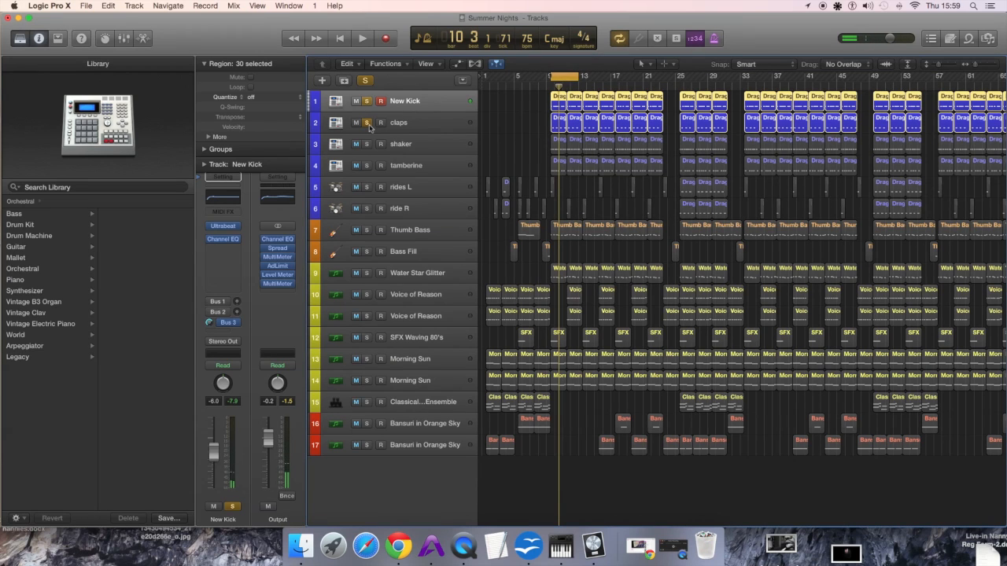
pyautogui.press('space')
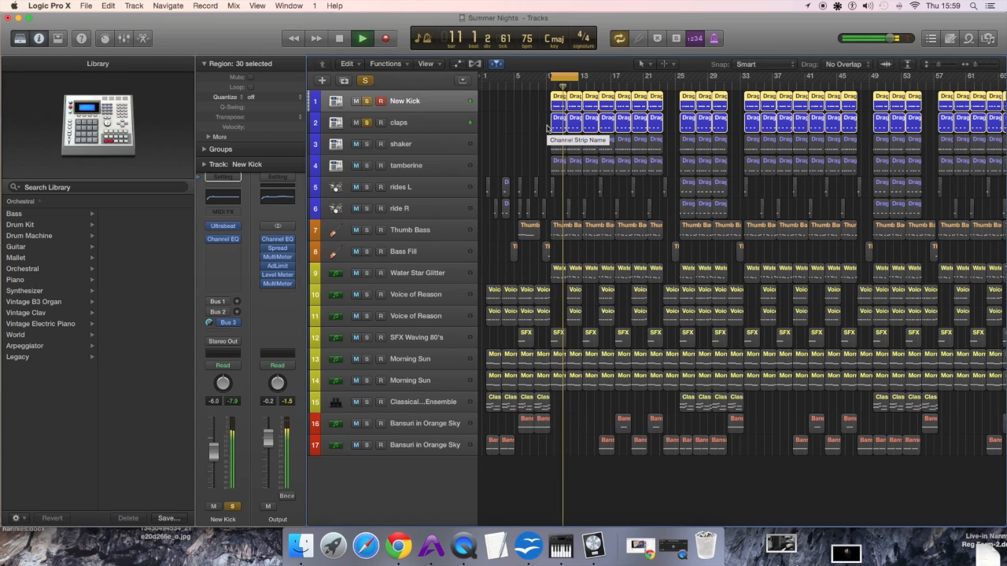
pyautogui.press('space')
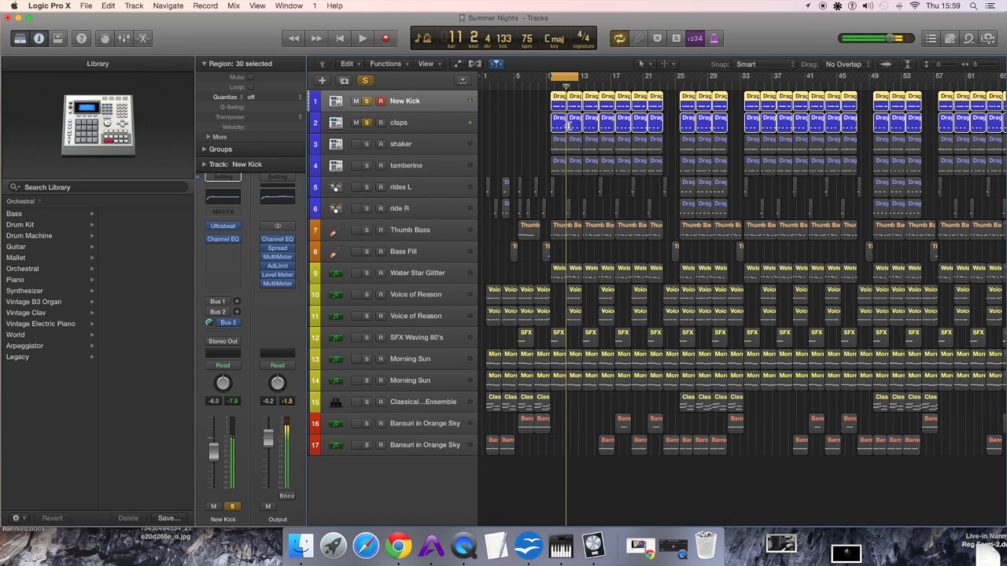
# Step: Open the first claps region in the Piano Roll, select the claps track, and play its pattern
pyautogui.click(563, 124)
pyautogui.doubleClick(561, 126)
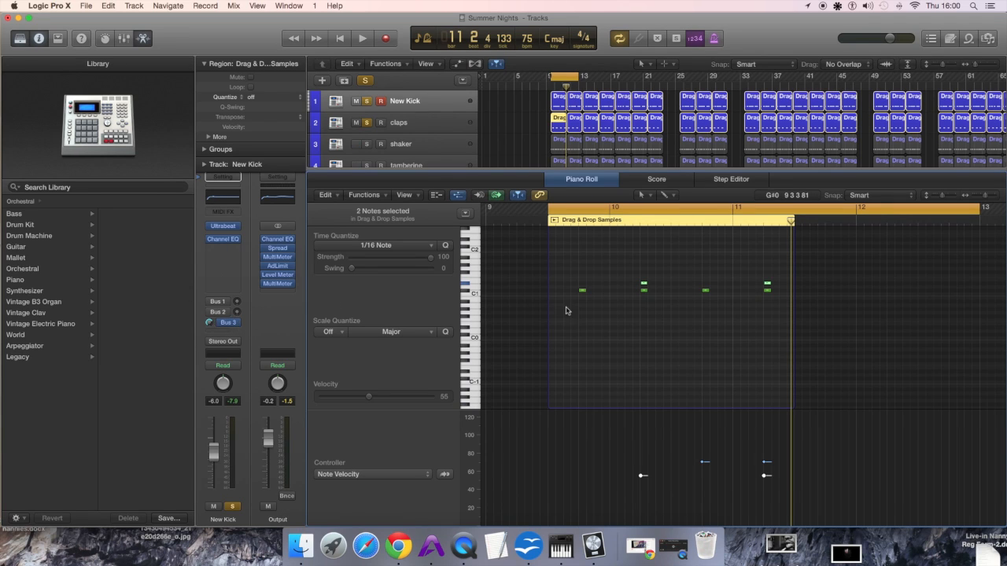
pyautogui.click(398, 123)
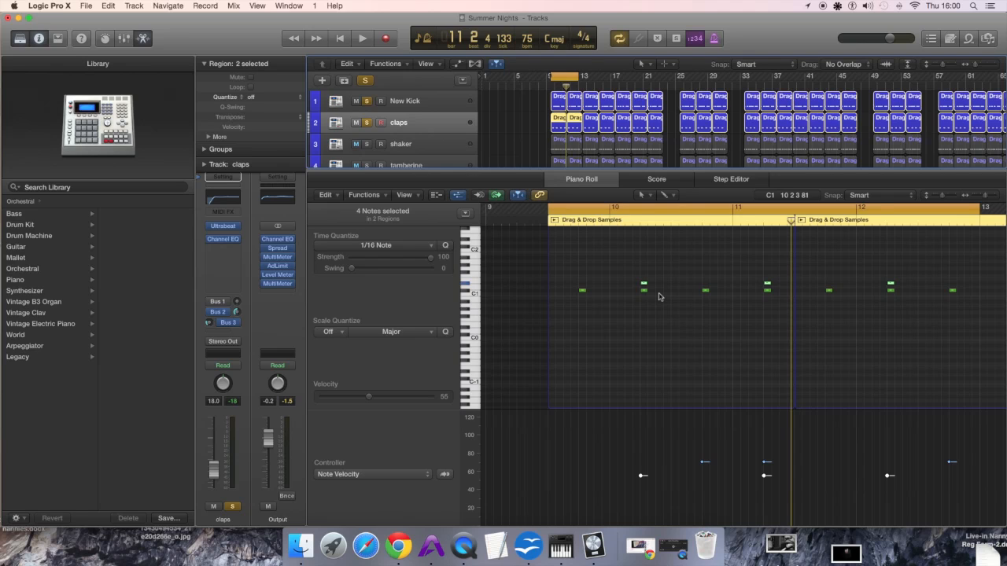
pyautogui.press('space')
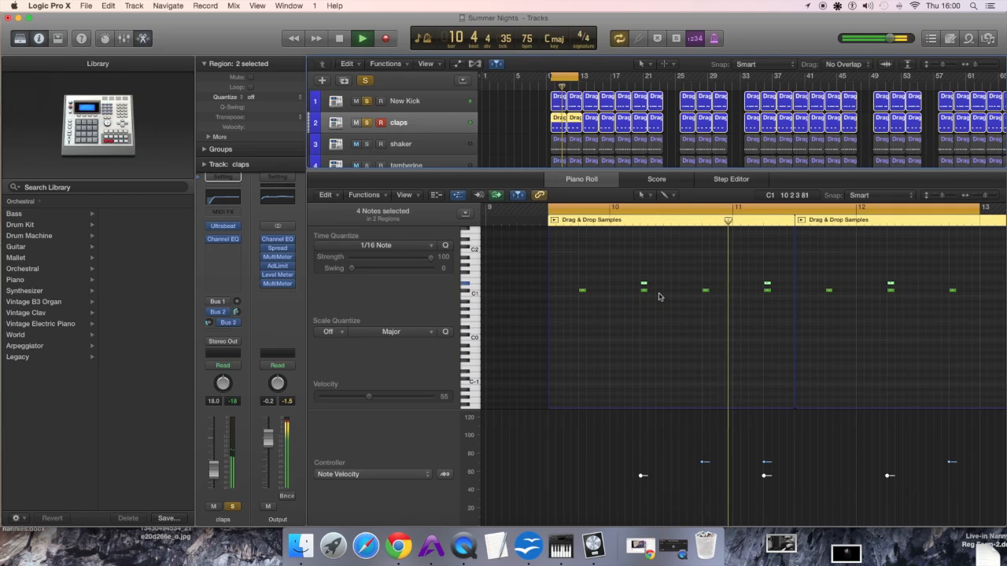
# Step: Add the shaker and tamberine tracks to the solo, listen to the layered drums, and stop playback
pyautogui.click(367, 144)
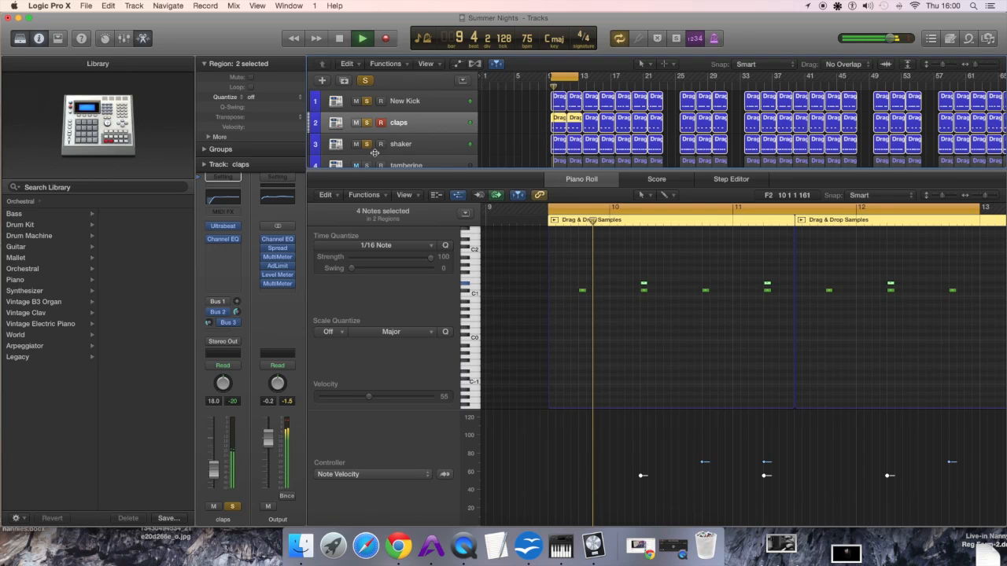
pyautogui.press('x')
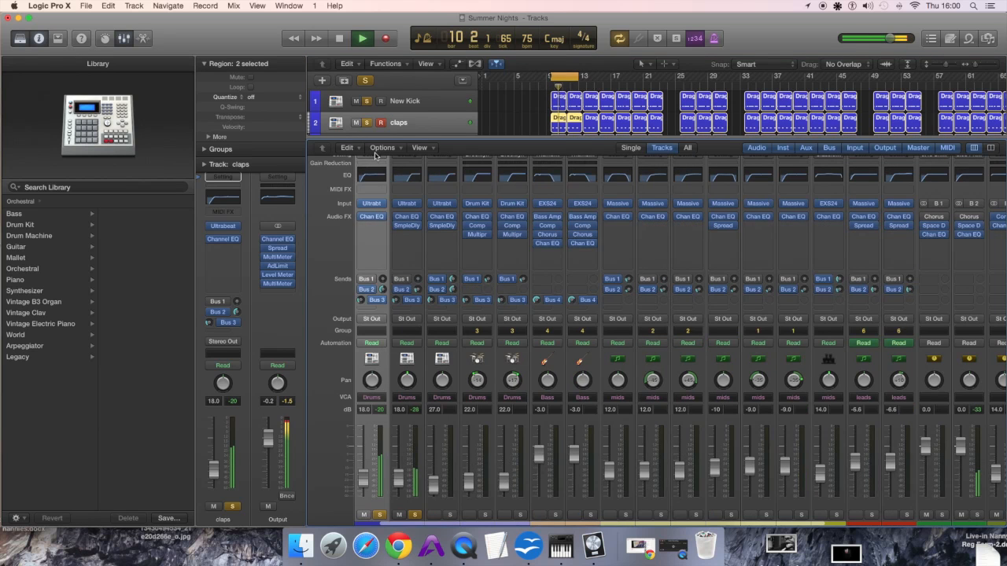
pyautogui.press('x')
pyautogui.click(366, 166)
pyautogui.click(367, 166)
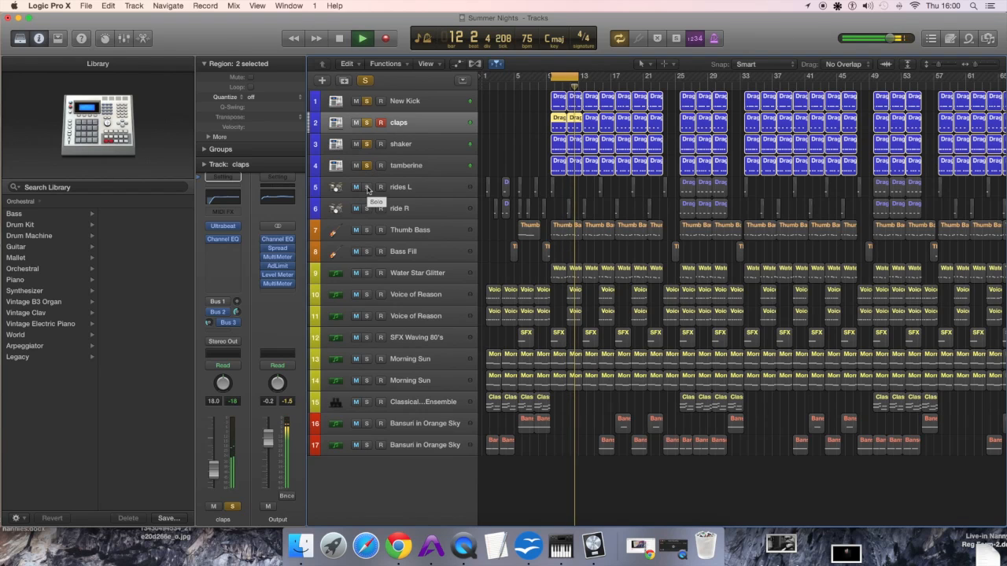
pyautogui.press('space')
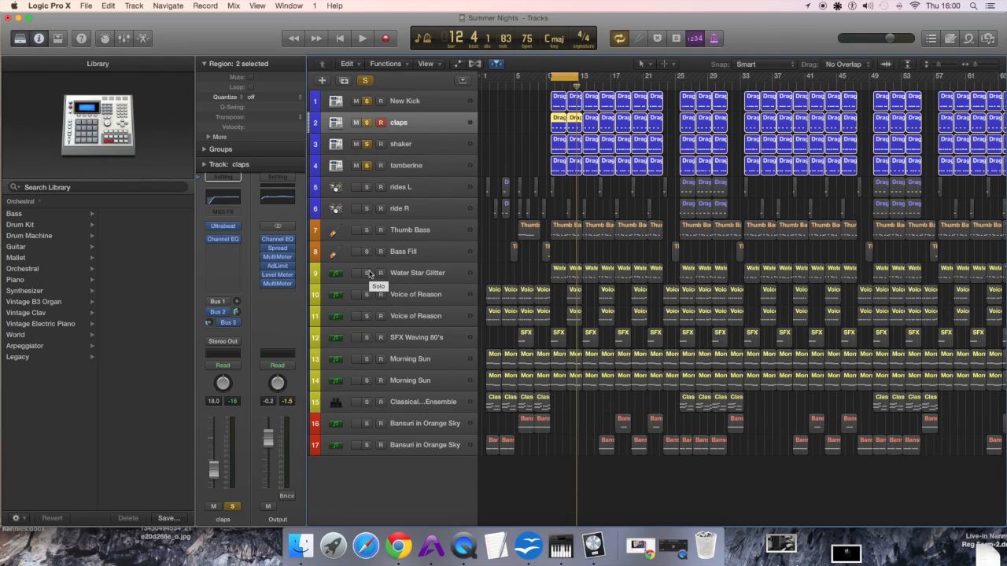
# Step: Solo the Water Star Glitter track to audition it with the drums, and adjust the system output volume
pyautogui.click(366, 274)
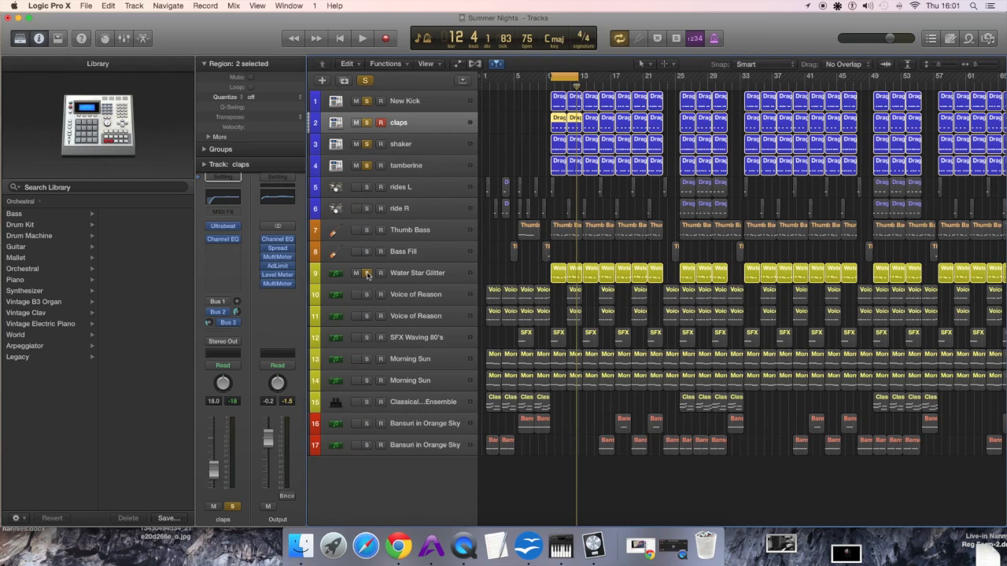
pyautogui.click(396, 274)
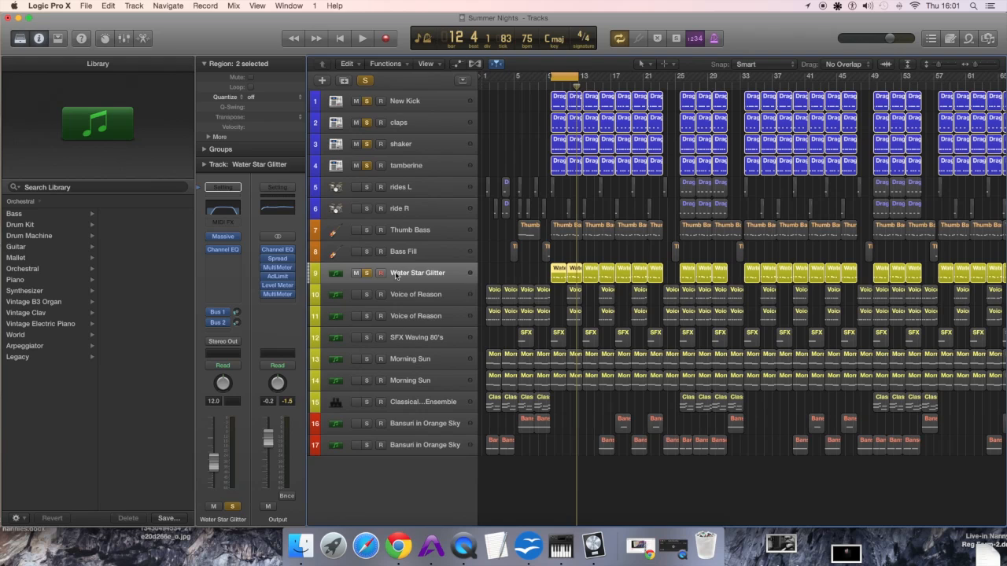
pyautogui.press('space')
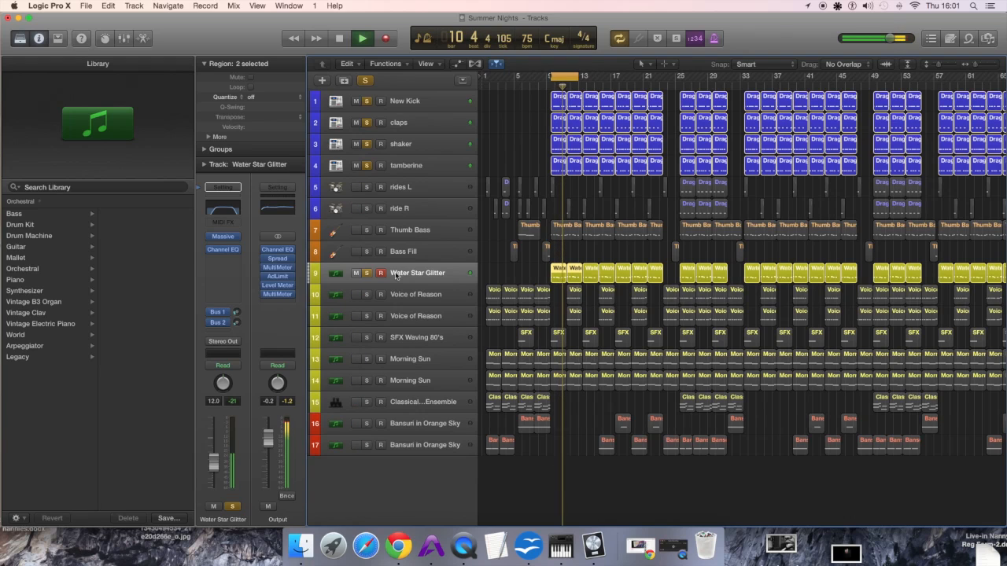
pyautogui.press('space')
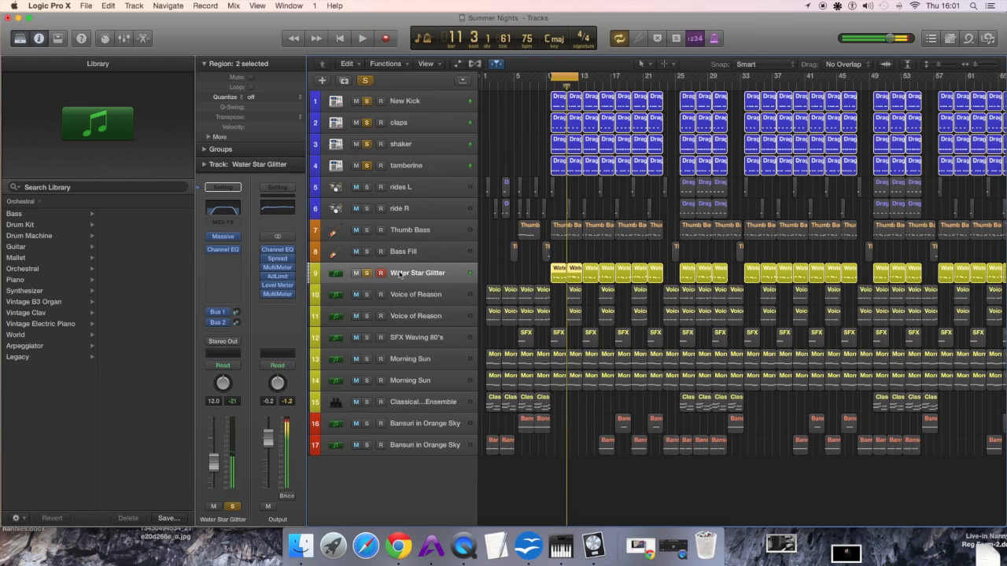
pyautogui.click(867, 6)
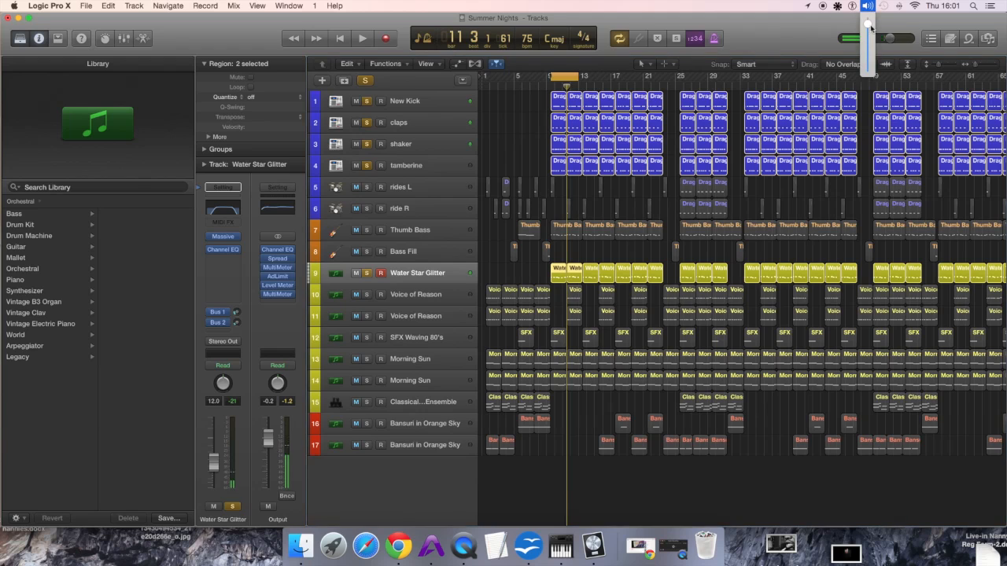
pyautogui.click(868, 29)
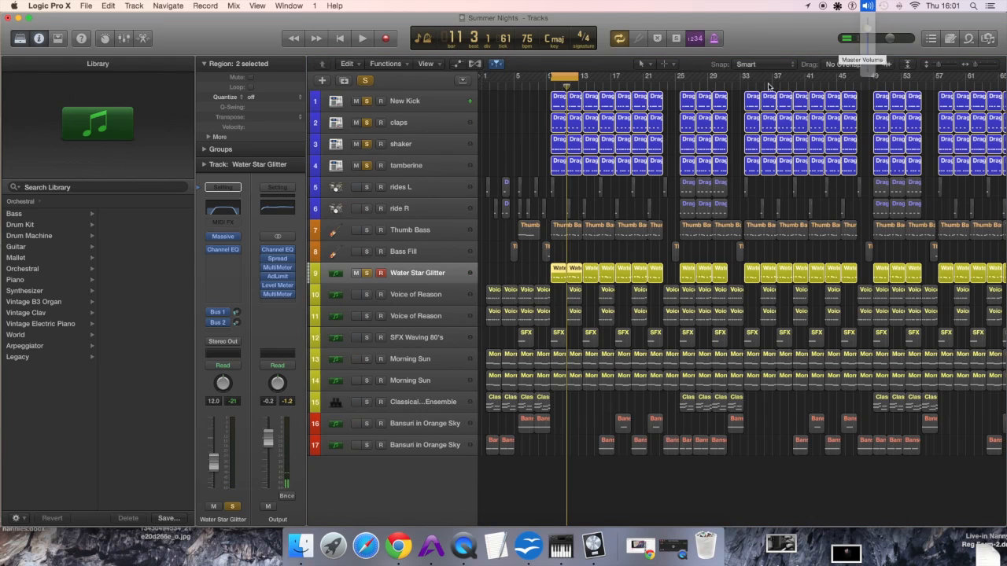
# Step: Add both Voice of Reason tracks to the solo, move the cycle range to start at bar 11, and play the loop
pyautogui.click(367, 295)
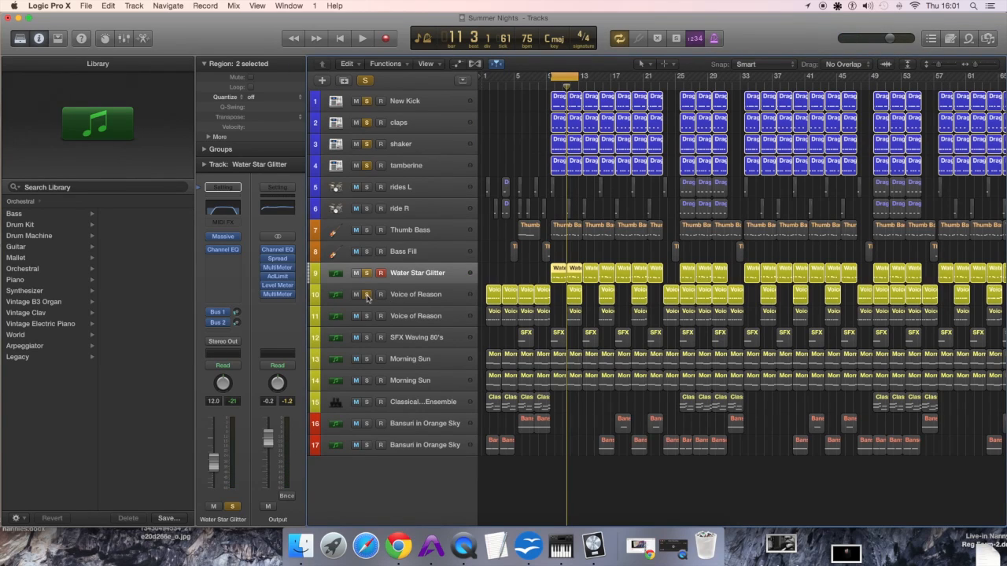
pyautogui.click(367, 316)
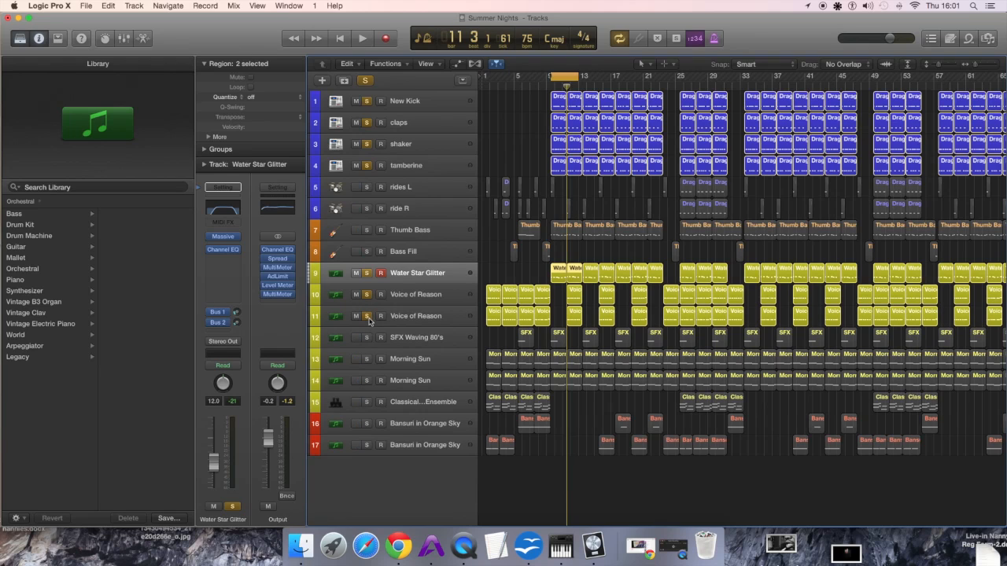
pyautogui.press('space')
pyautogui.press('space')
pyautogui.moveTo(563, 76); pyautogui.dragTo(580, 76)
pyautogui.press('space')
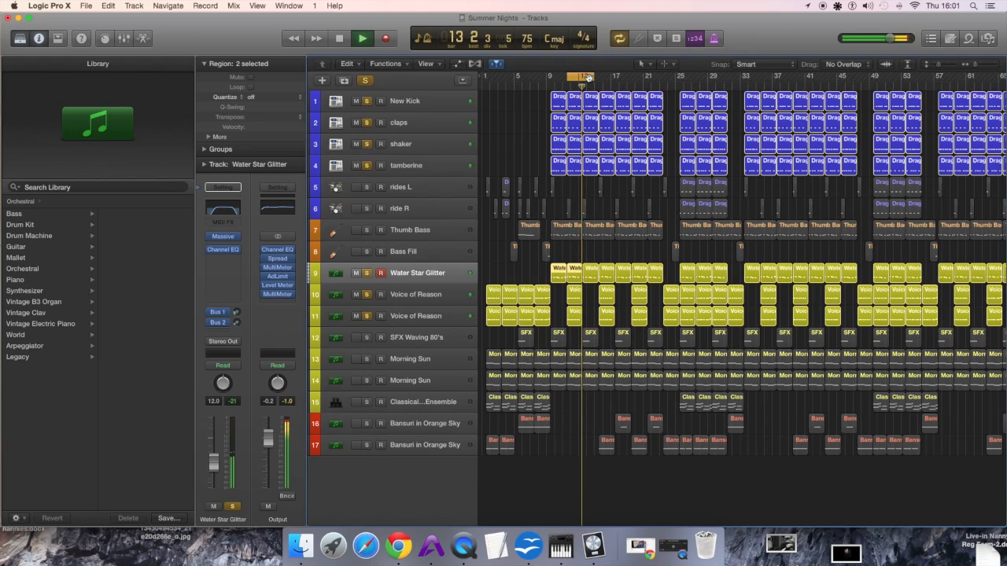
pyautogui.press('space')
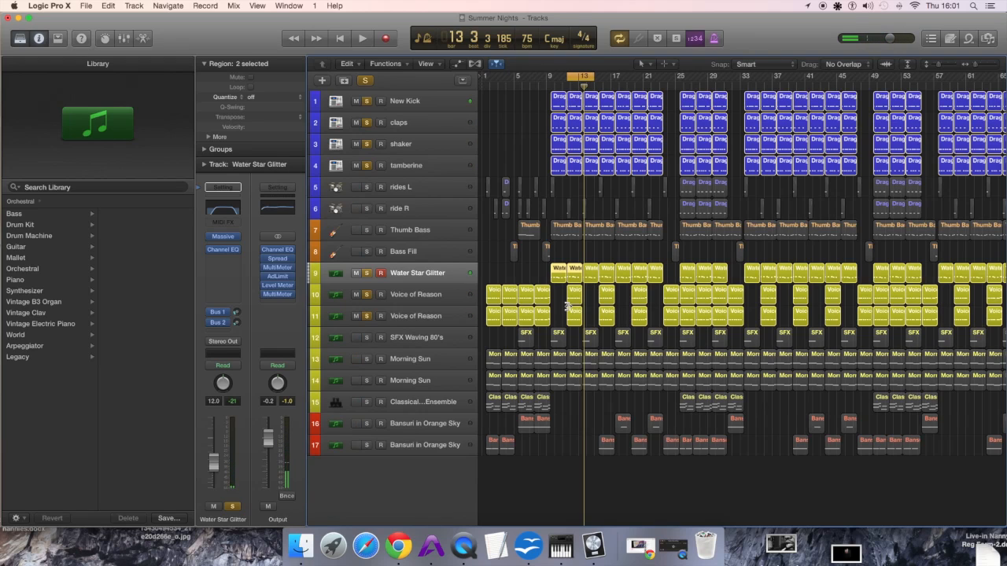
# Step: Solo the SFX Waving 80's track as well and play it with the cycle range set to about bars 13 to 17
pyautogui.click(368, 338)
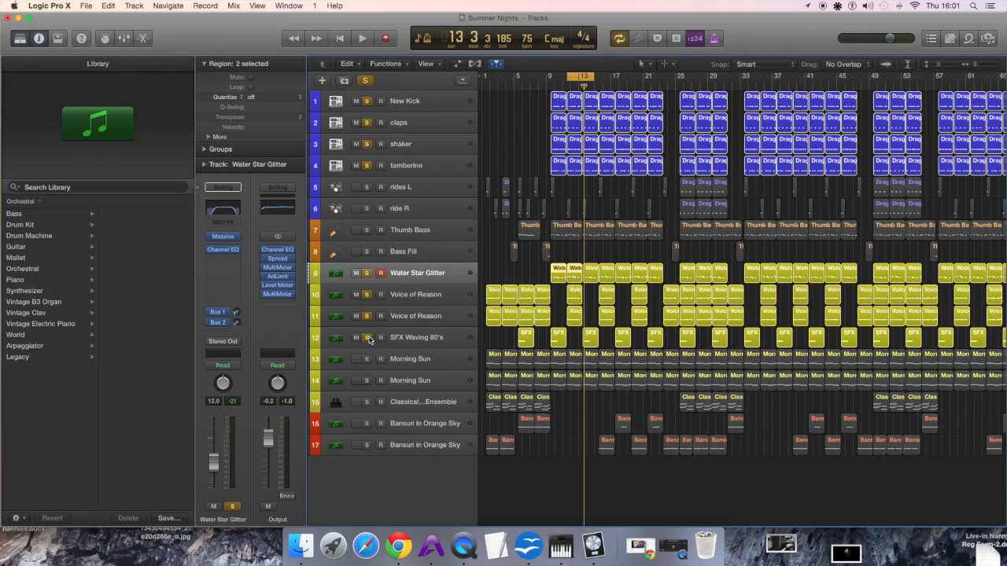
pyautogui.moveTo(569, 75); pyautogui.dragTo(613, 76)
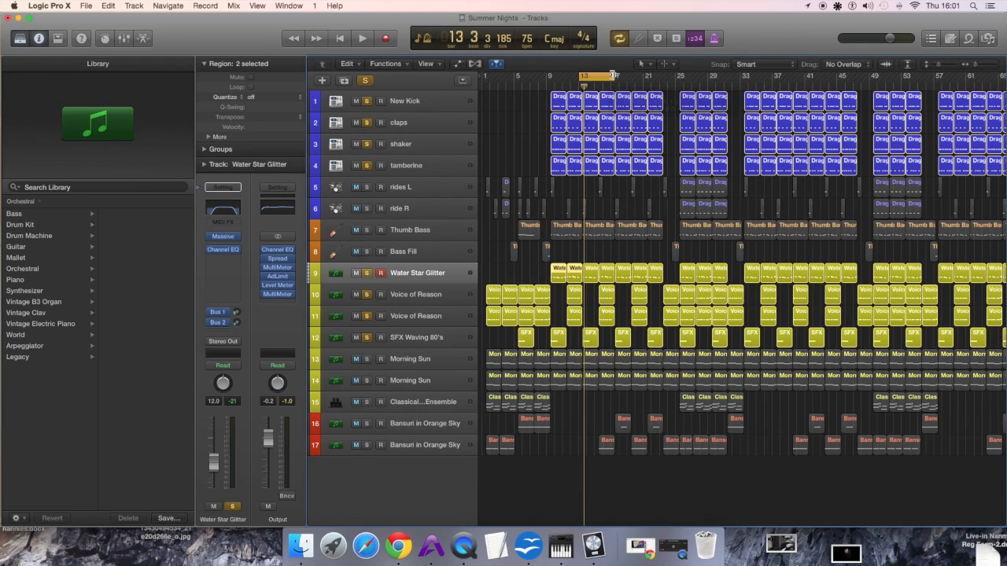
pyautogui.press('space')
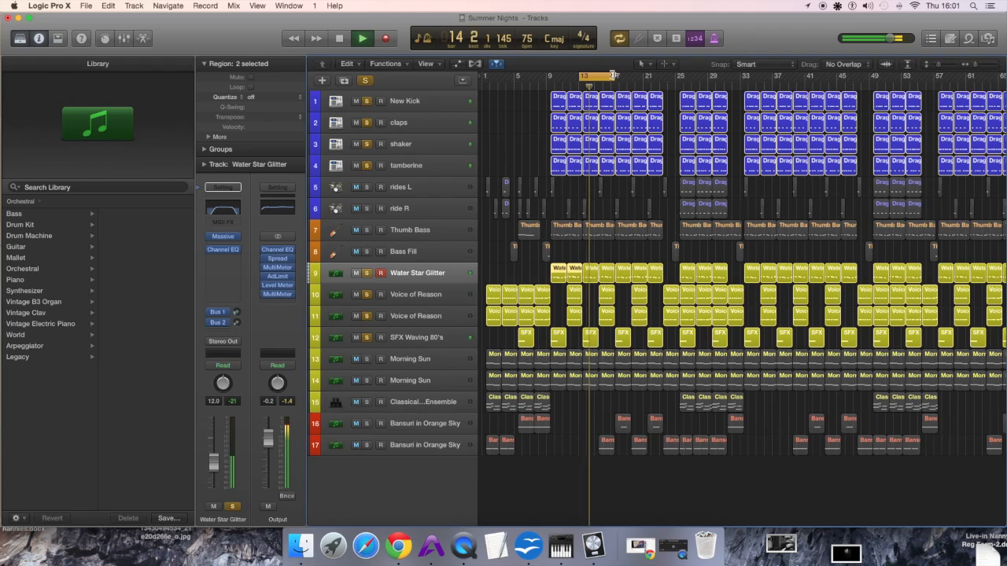
pyautogui.press('space')
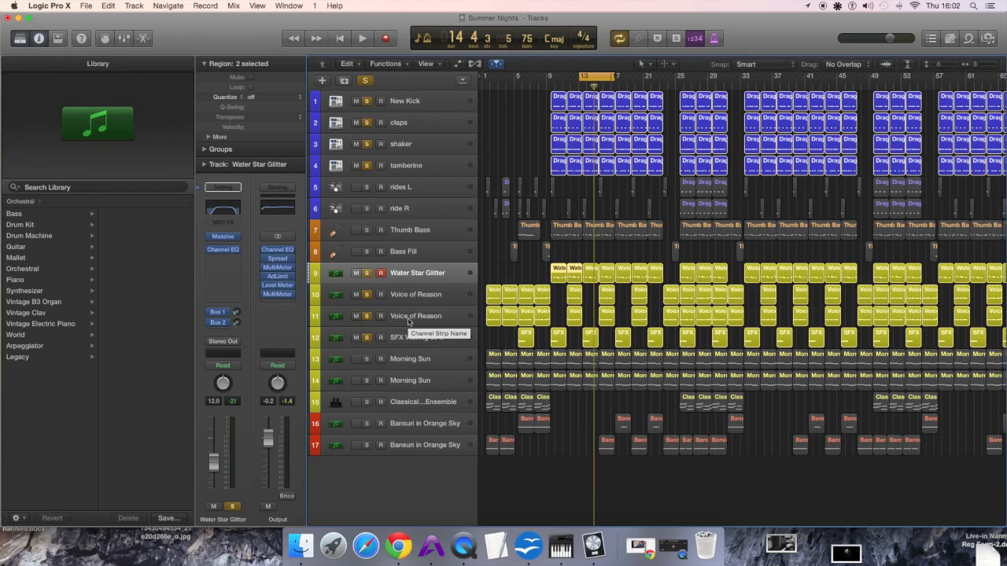
# Step: Add both Morning Sun tracks to the solo, play the loop, and stop playback
pyautogui.hscroll(-1, 413, 346)
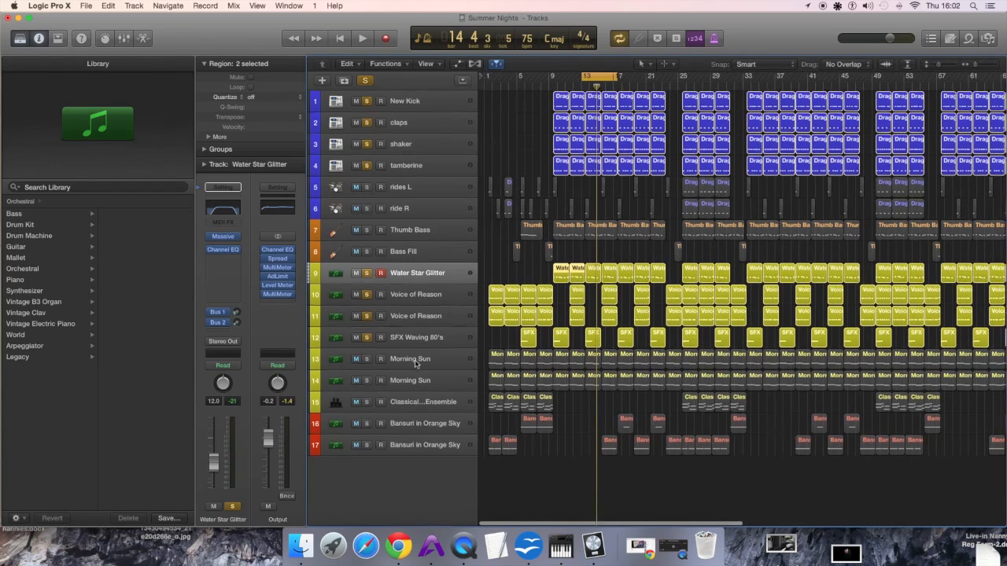
pyautogui.click(366, 360)
pyautogui.click(367, 380)
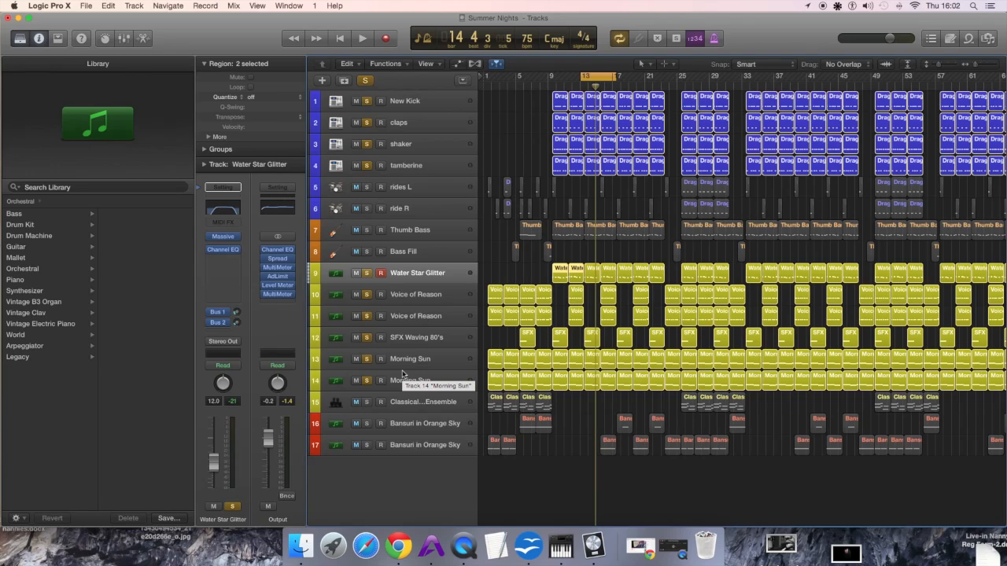
pyautogui.press('space')
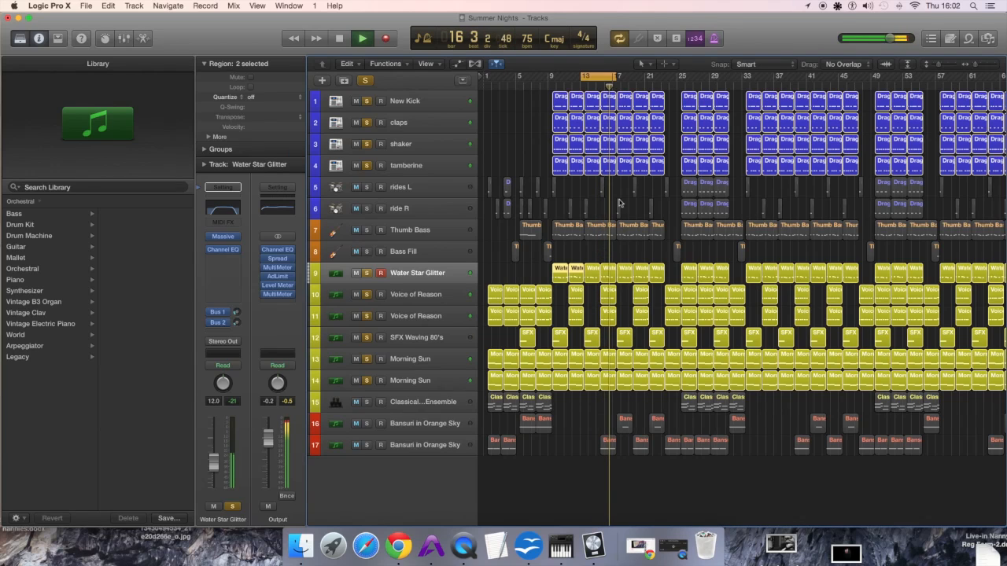
pyautogui.press('space')
# Step: Solo the Thumb Bass track too and play it with the cycle range starting at about bar 13
pyautogui.moveTo(592, 76); pyautogui.dragTo(606, 76)
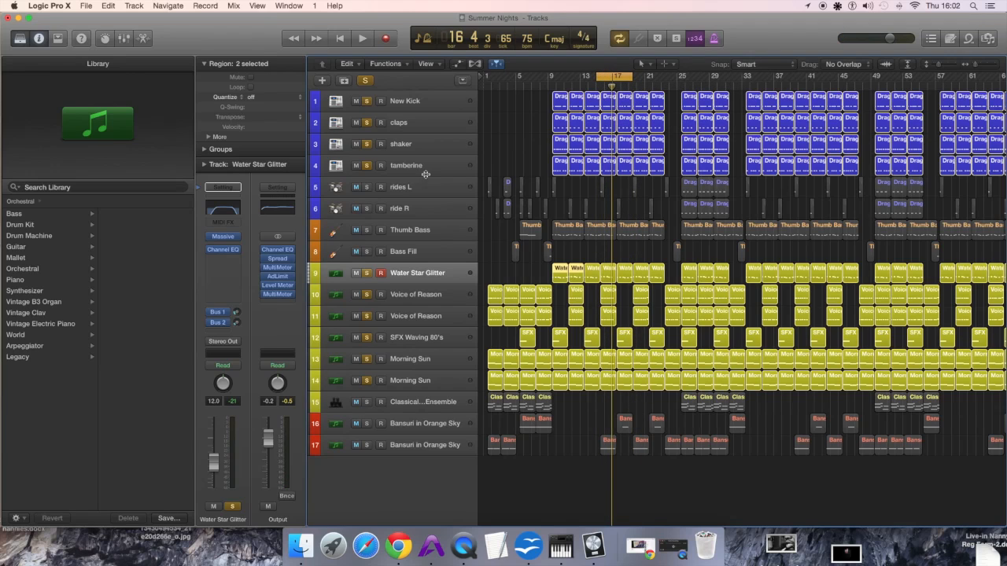
pyautogui.click(368, 230)
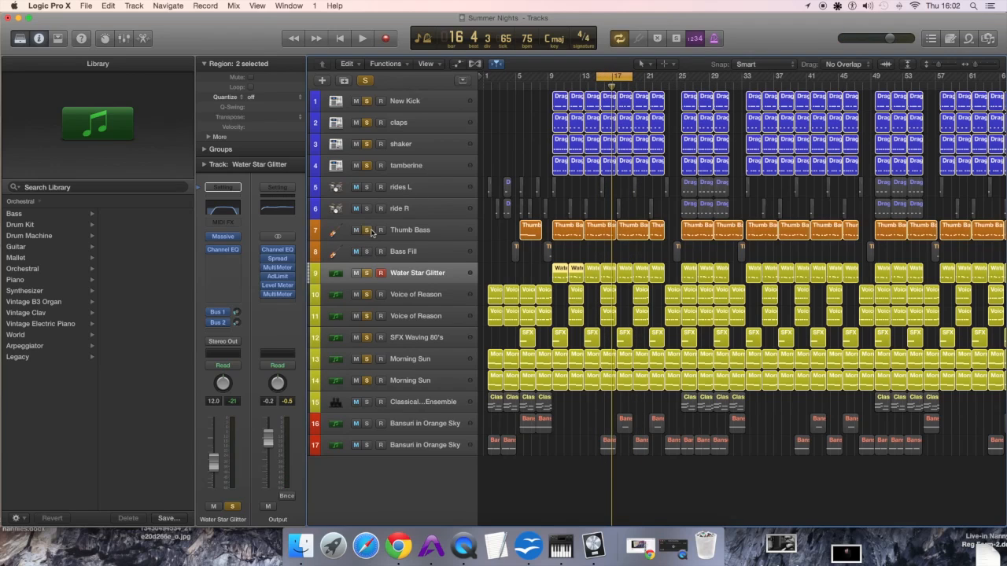
pyautogui.press('space')
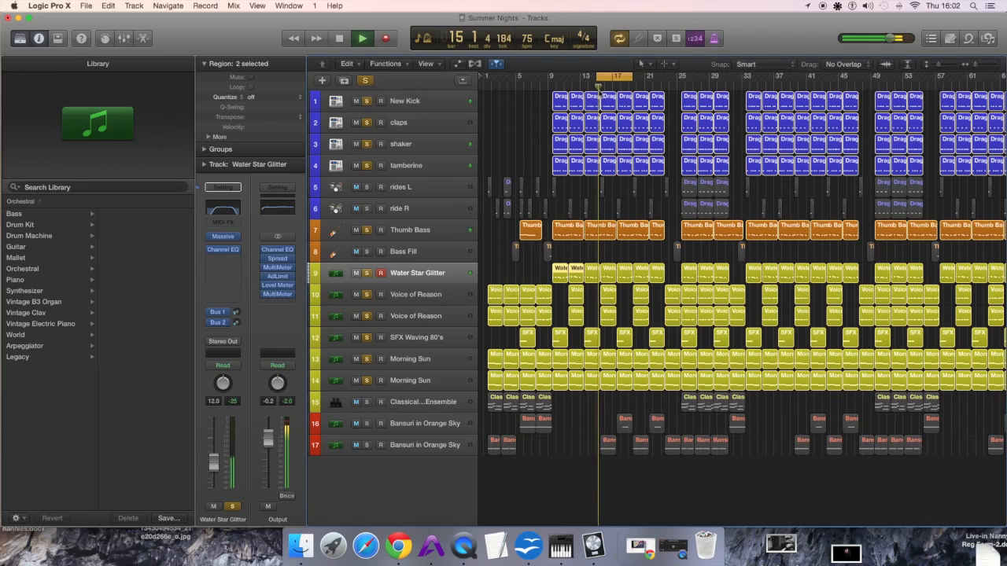
pyautogui.press('space')
pyautogui.moveTo(611, 76); pyautogui.dragTo(597, 75)
pyautogui.press('space')
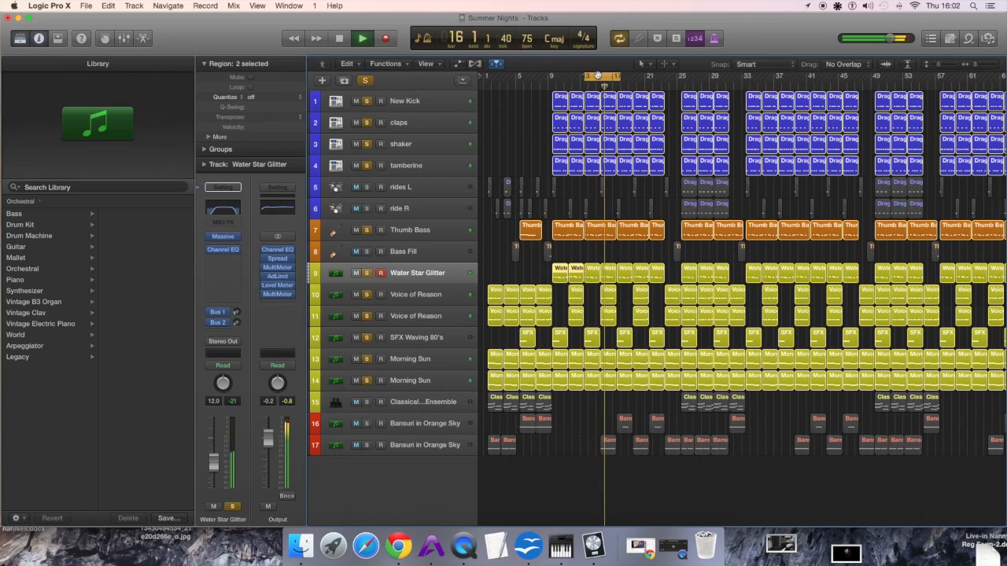
# Step: Select the Thumb Bass track, examine its instrument preset and Channel EQ curve, and close the EQ
pyautogui.click(408, 236)
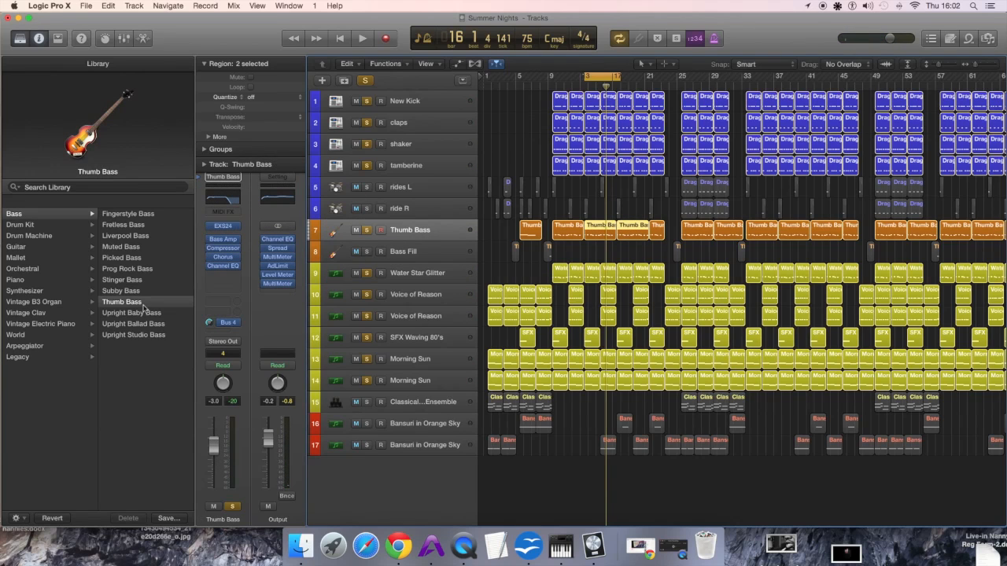
pyautogui.moveTo(224, 243)
pyautogui.click(219, 201)
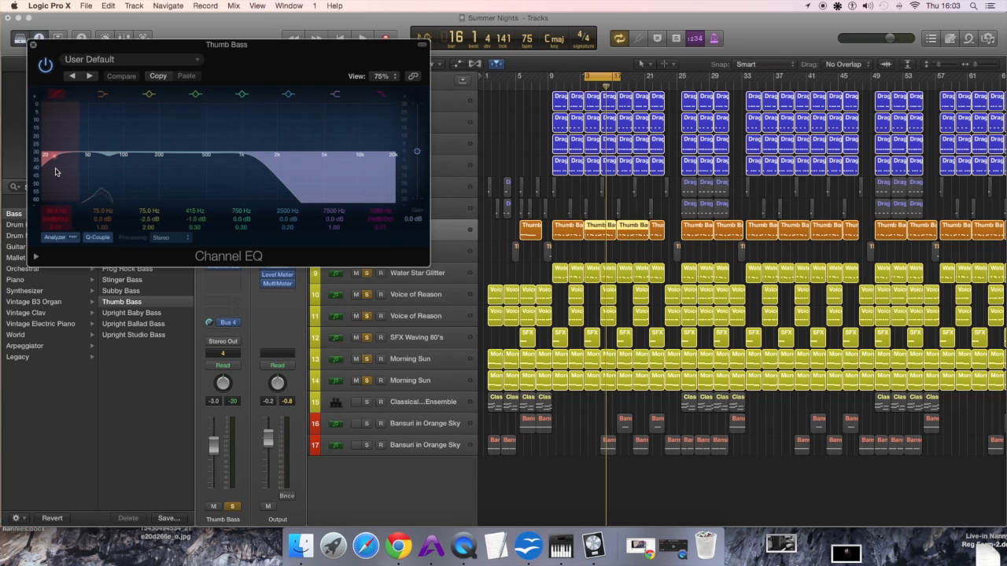
pyautogui.click(33, 45)
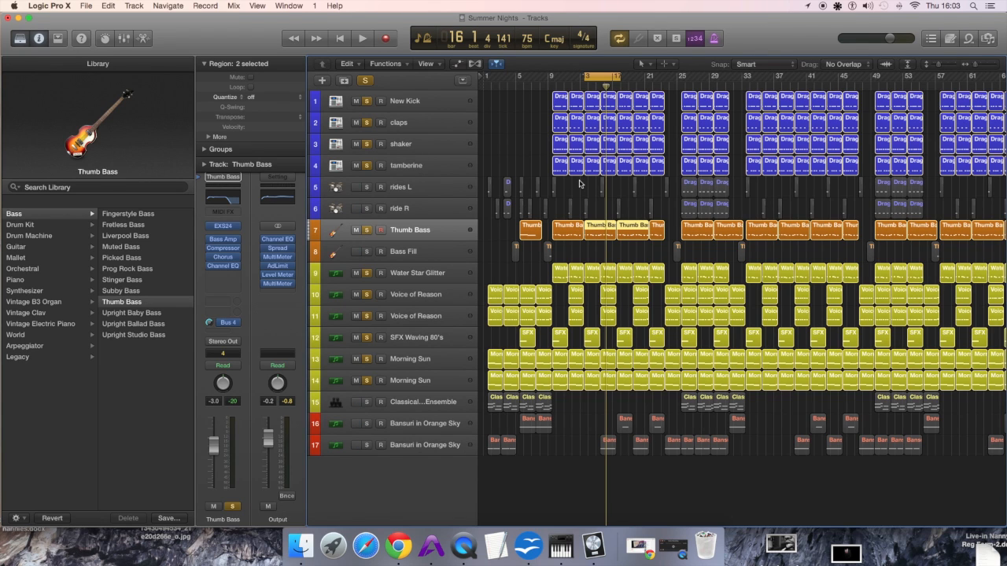
# Step: Replay the loop to hear the Thumb Bass with the other soloed tracks, and stop playback
pyautogui.press('space')
pyautogui.press('space')
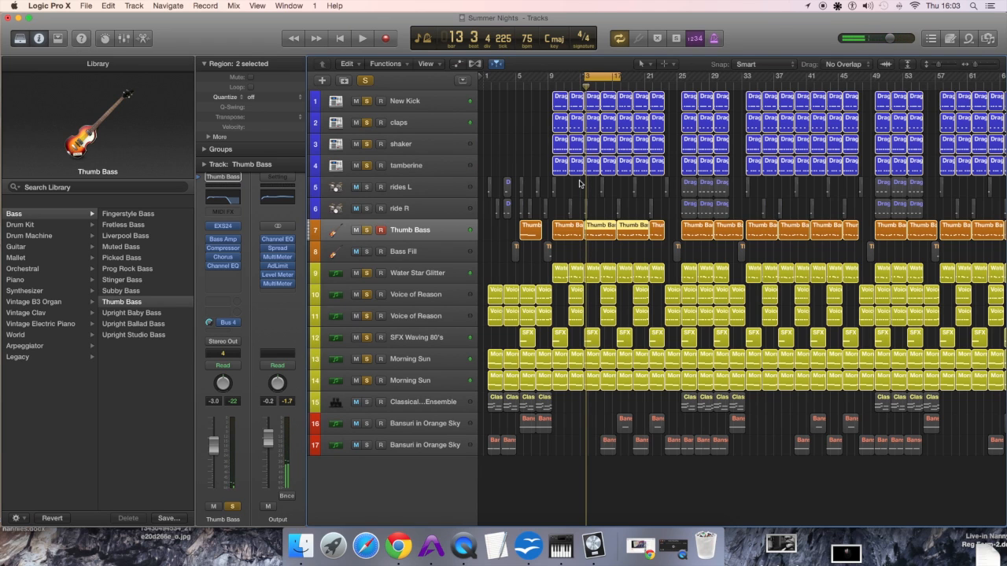
pyautogui.press('space')
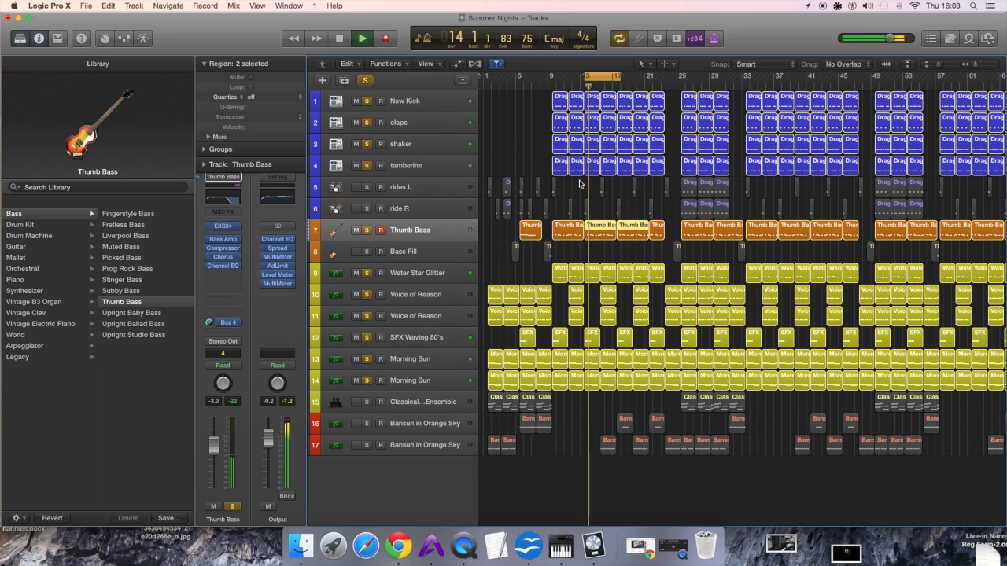
pyautogui.press('space')
# Step: Move the cycle range to start at about bar 15 and add both Bansuri in Orange Sky tracks to the solo
pyautogui.moveTo(608, 77); pyautogui.dragTo(621, 77)
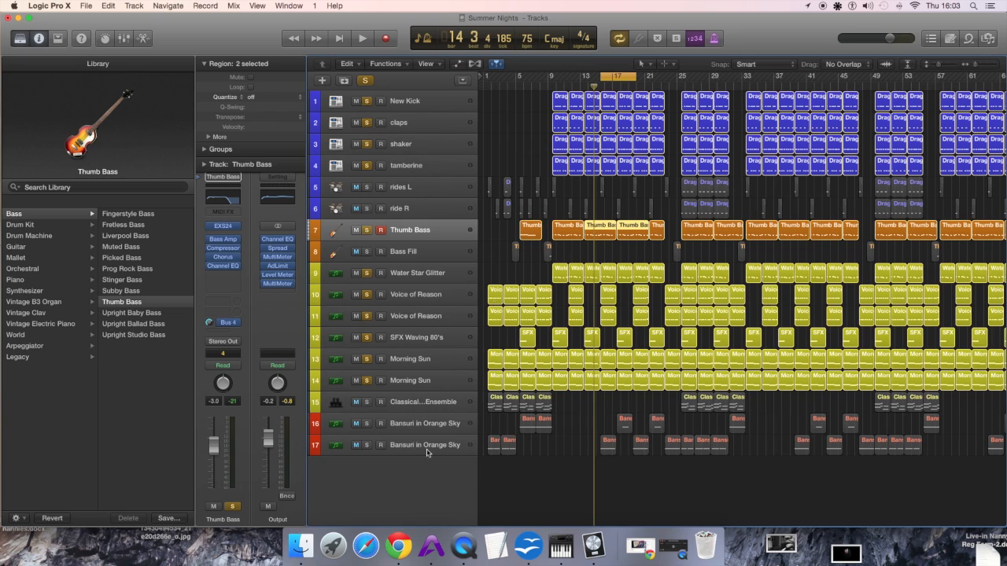
pyautogui.click(366, 446)
pyautogui.click(366, 425)
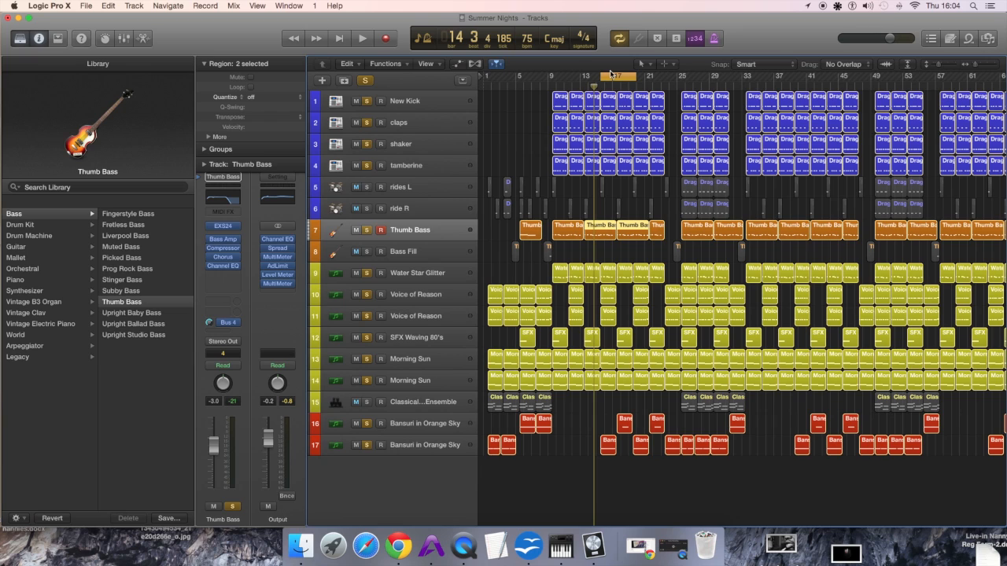
# Step: Examine the pan automation of the Bansuri in Orange Sky tracks, hide the automation, and play the loop
pyautogui.click(430, 425)
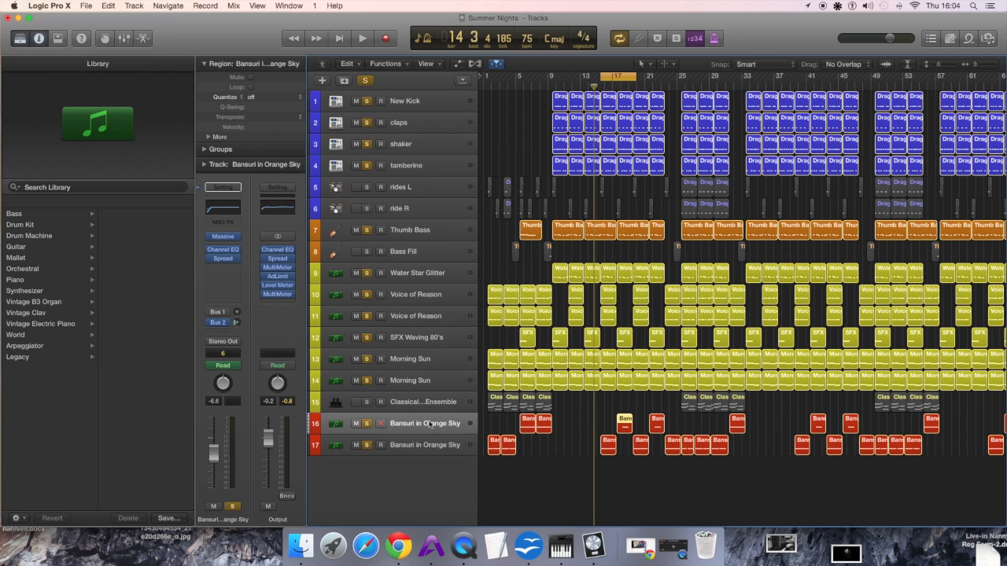
pyautogui.press('a')
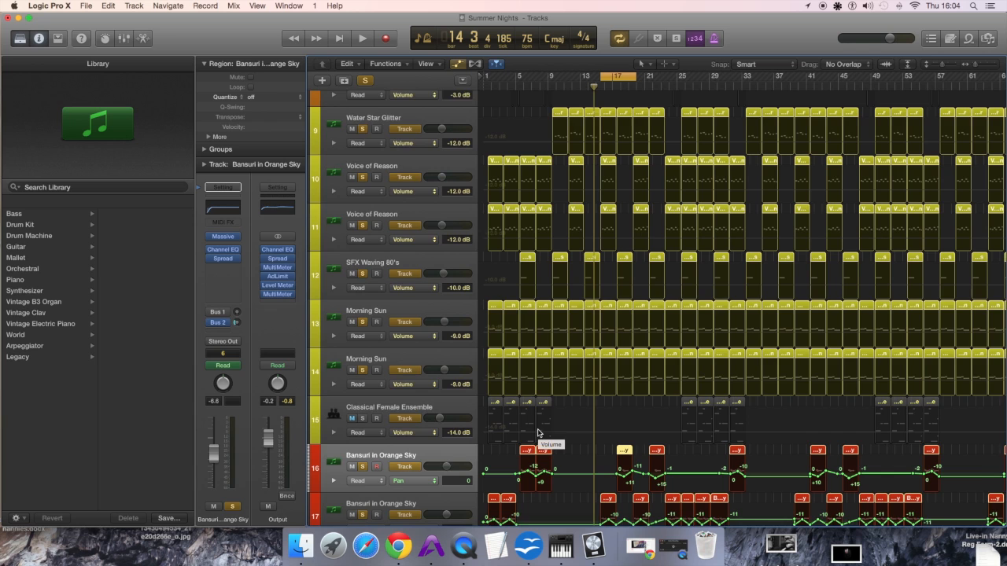
pyautogui.scroll(-2, 539, 432)
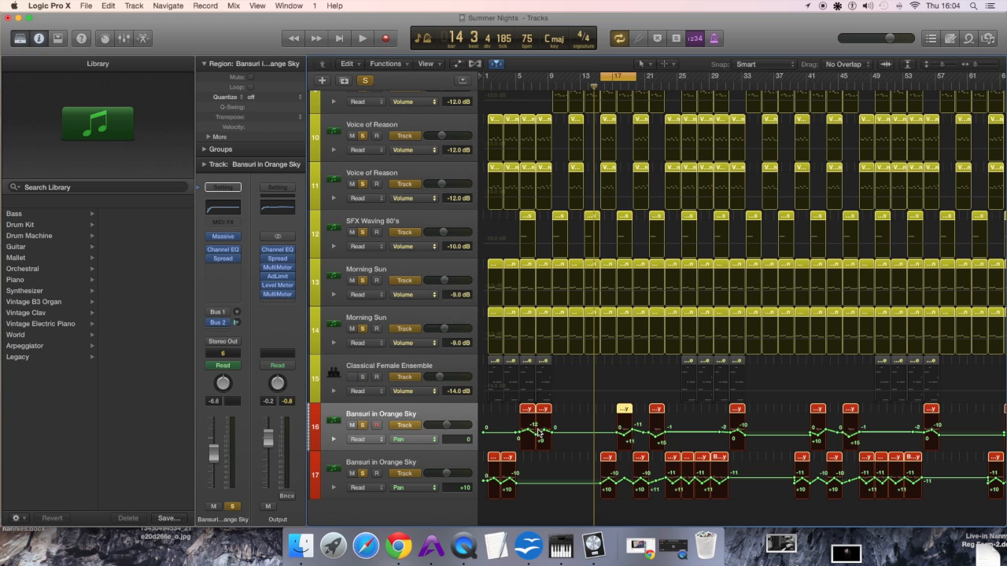
pyautogui.press('a')
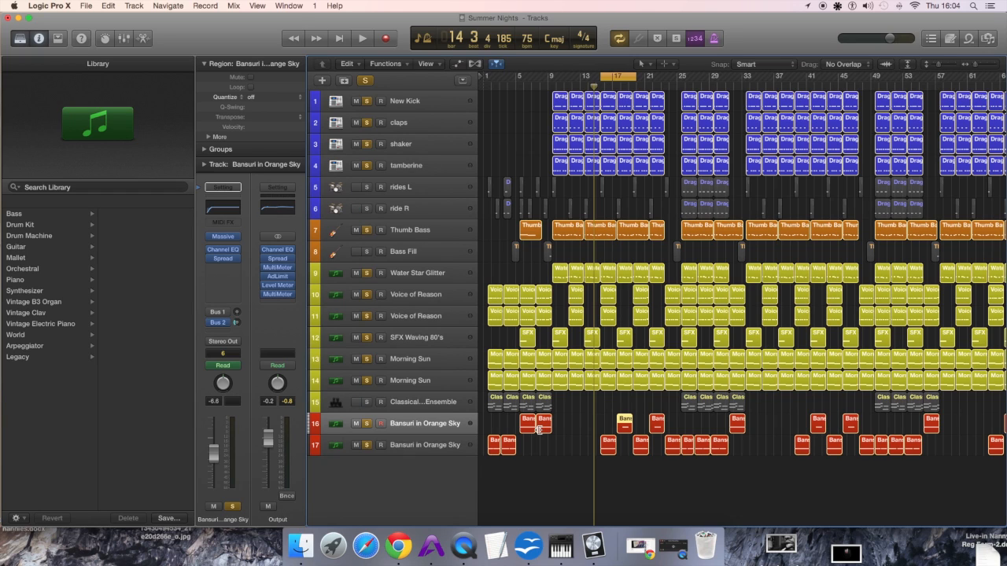
pyautogui.press('space')
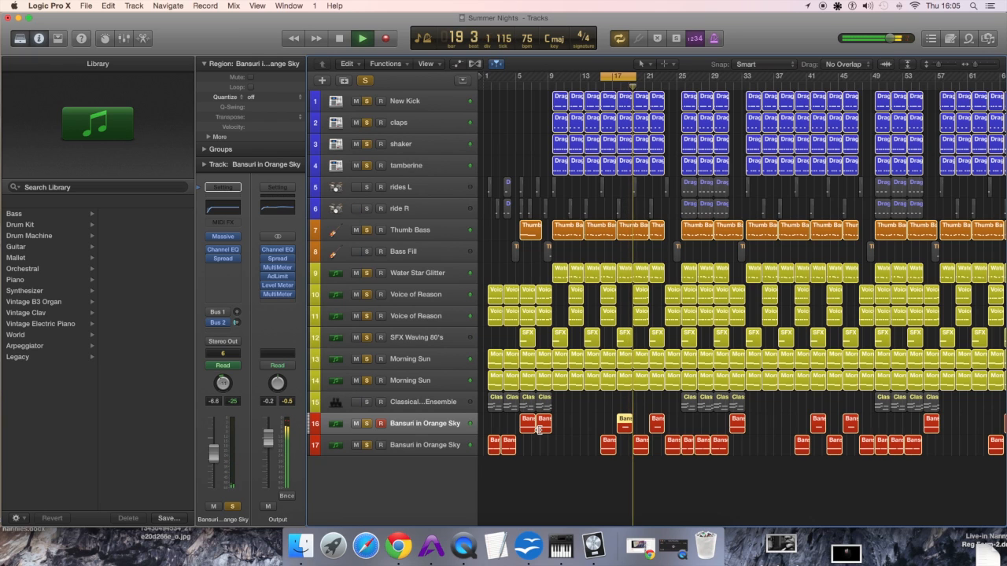
pyautogui.press('space')
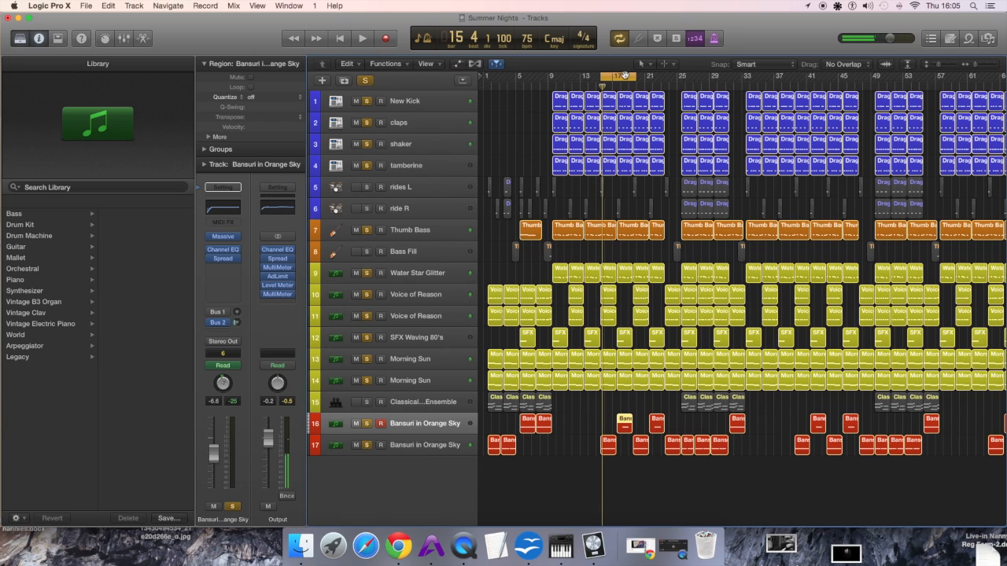
# Step: Move the cycle range to around bar 25 and solo the rides L, ride R, Bass Fill, and Classical Female Ensemble tracks
pyautogui.moveTo(620, 76); pyautogui.dragTo(690, 76)
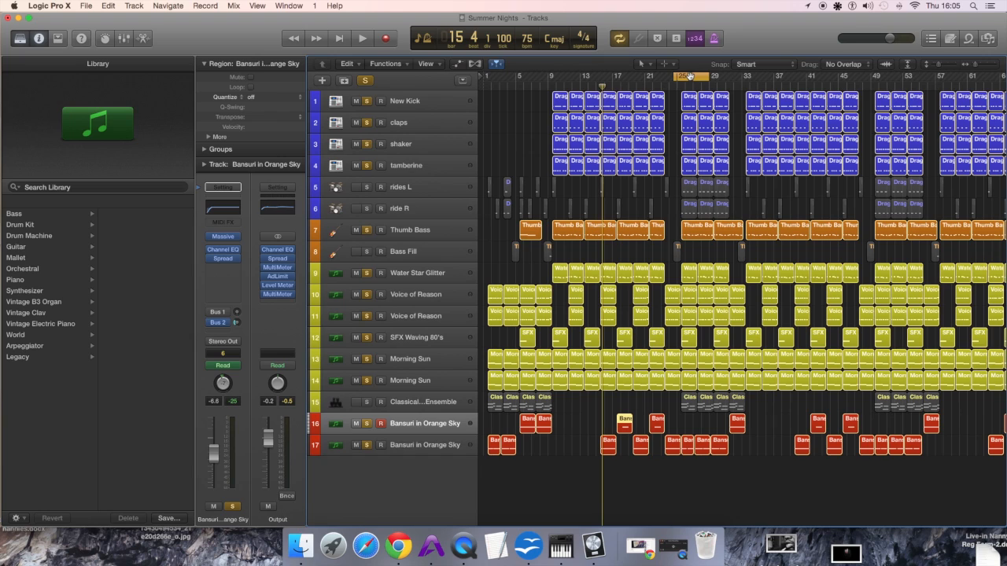
pyautogui.click(366, 188)
pyautogui.click(367, 209)
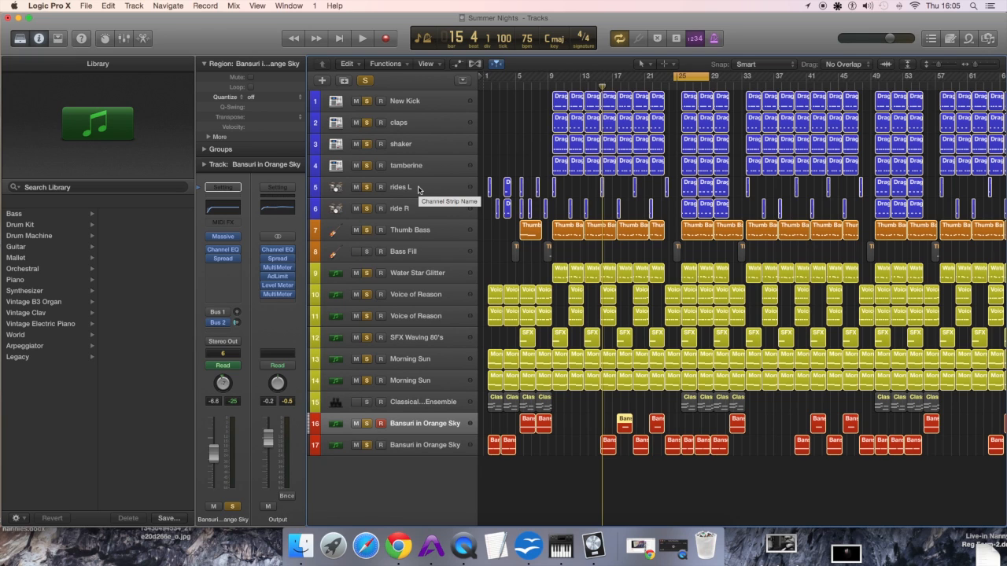
pyautogui.click(367, 251)
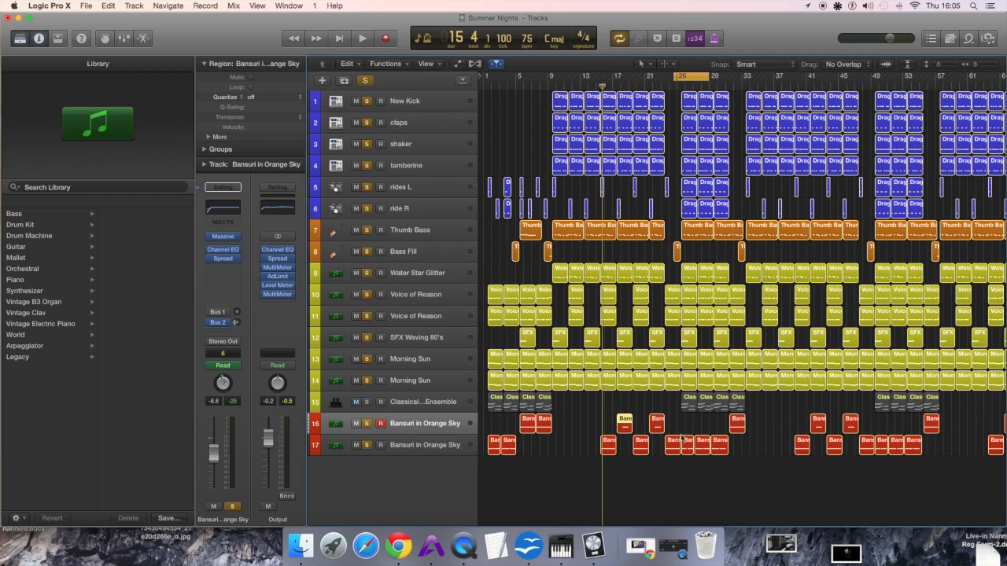
pyautogui.click(367, 402)
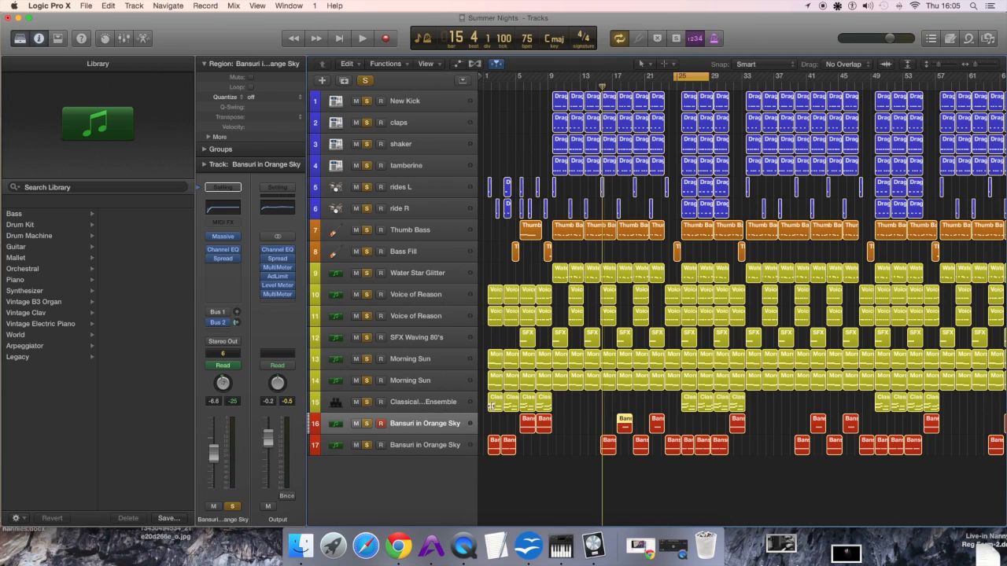
# Step: Select the Classical Female Ensemble track, play the section, and extend the end of the cycle range to about bar 33
pyautogui.click(407, 403)
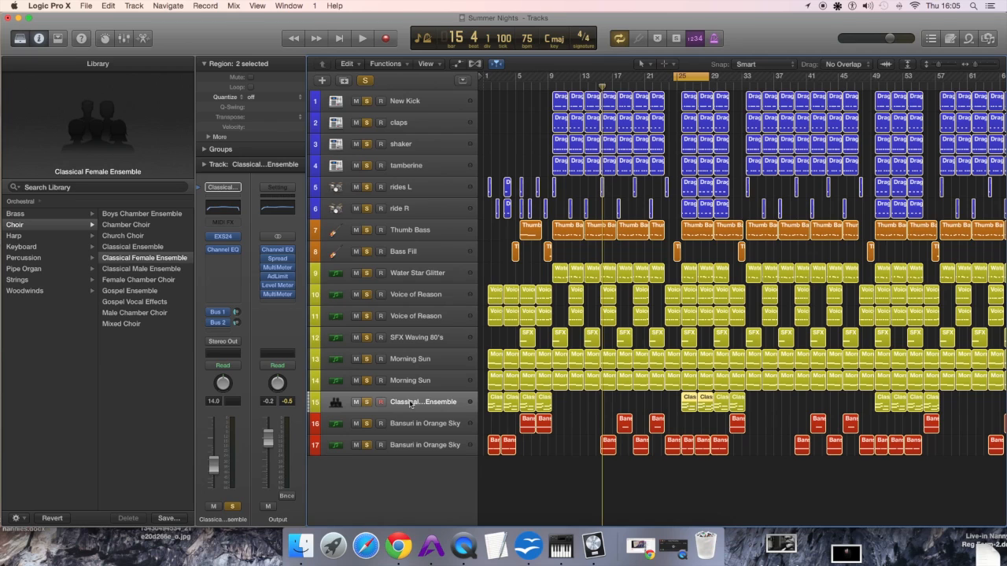
pyautogui.press('space')
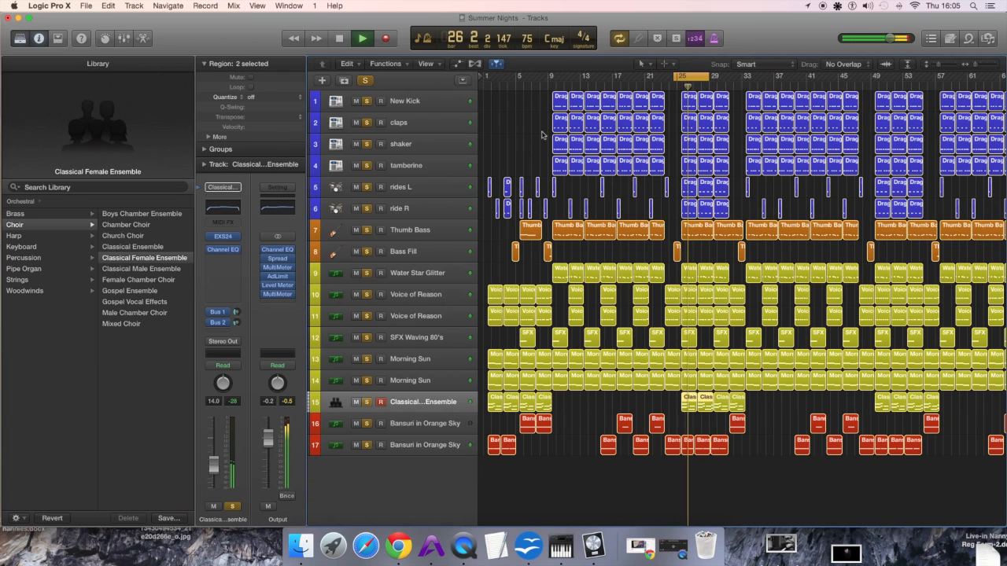
pyautogui.moveTo(708, 82); pyautogui.dragTo(743, 85)
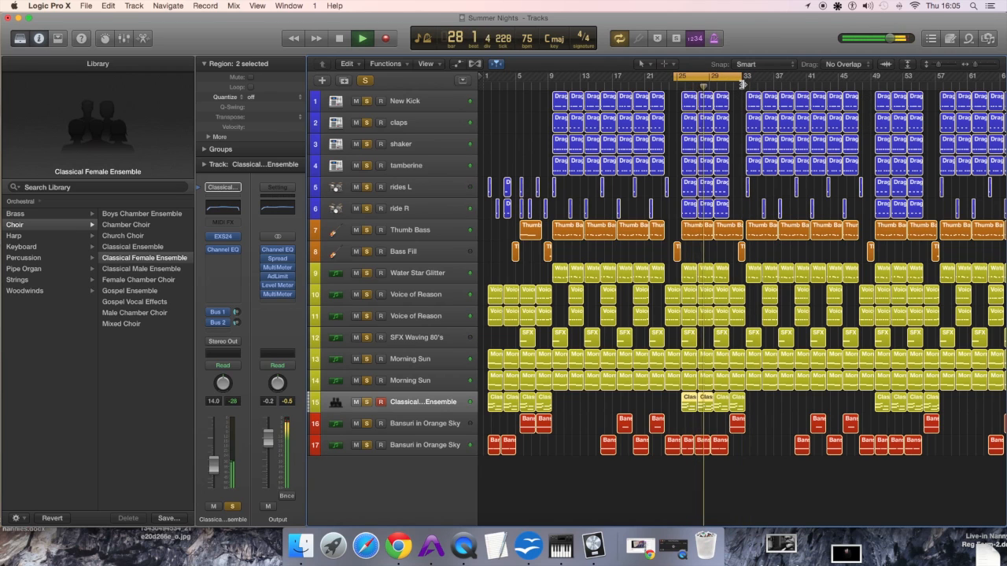
# Step: Clear all solos during playback, solo both Bansuri in Orange Sky tracks to audition the flute parts, and stop playback
pyautogui.click(365, 81)
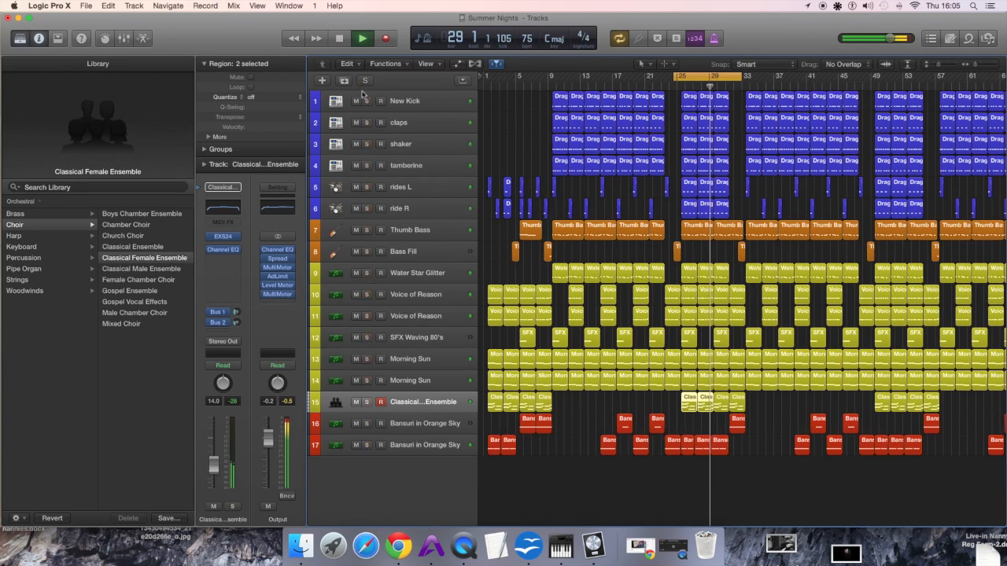
pyautogui.click(368, 424)
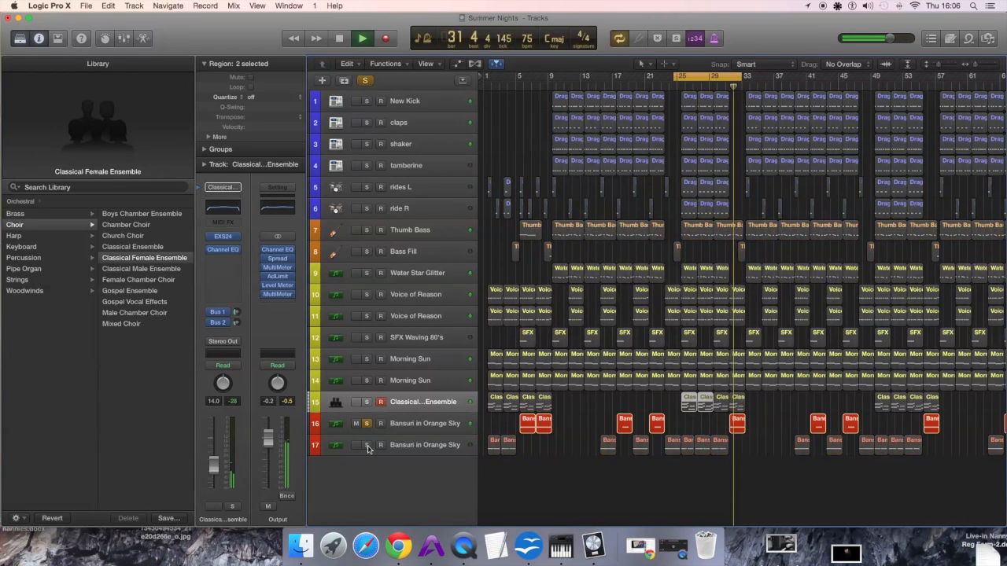
pyautogui.click(367, 446)
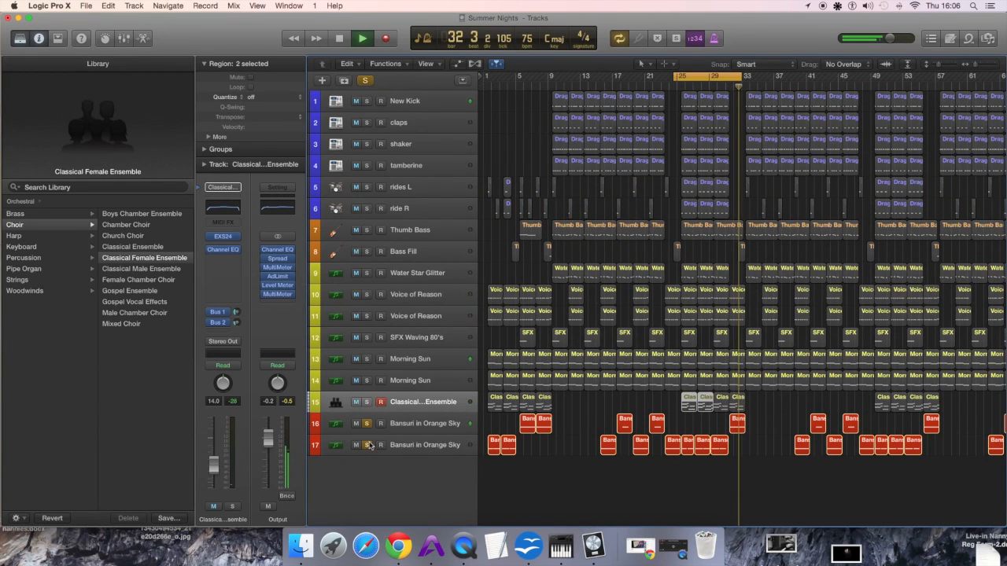
pyautogui.press('space')
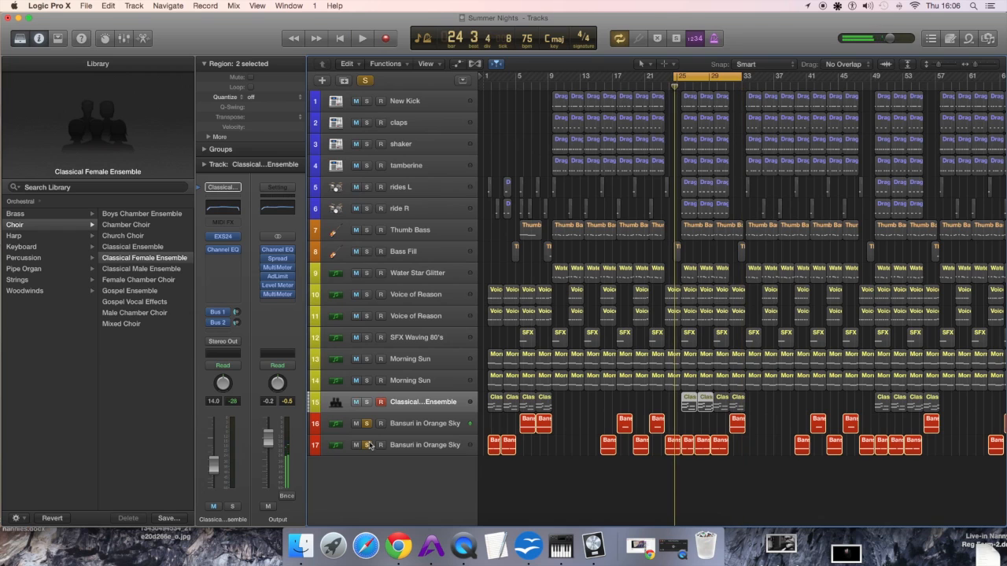
# Step: Turn off solo on both Bansuri in Orange Sky tracks and move the cycle range to start at bar 1
pyautogui.click(368, 423)
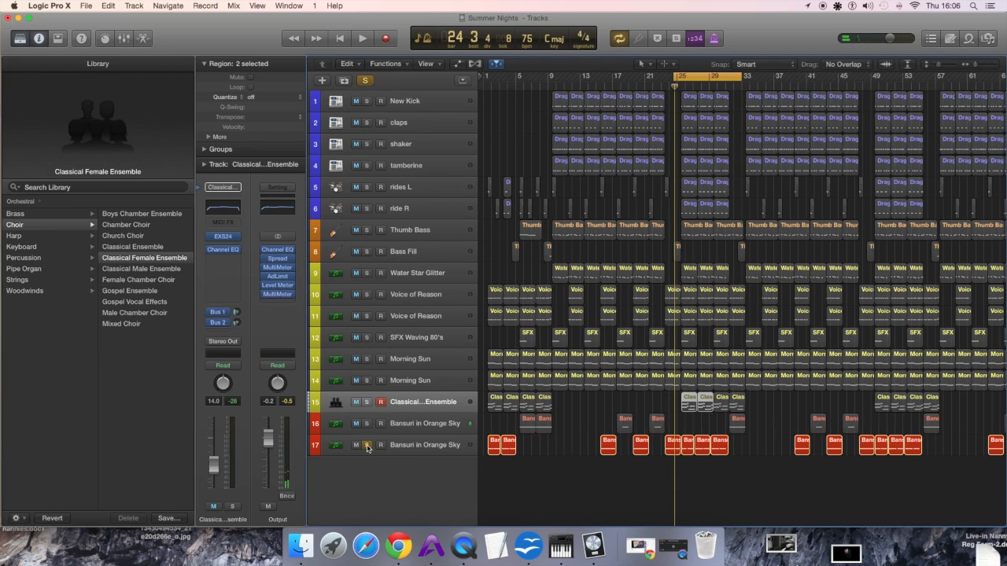
pyautogui.click(368, 446)
pyautogui.moveTo(692, 76); pyautogui.dragTo(501, 71)
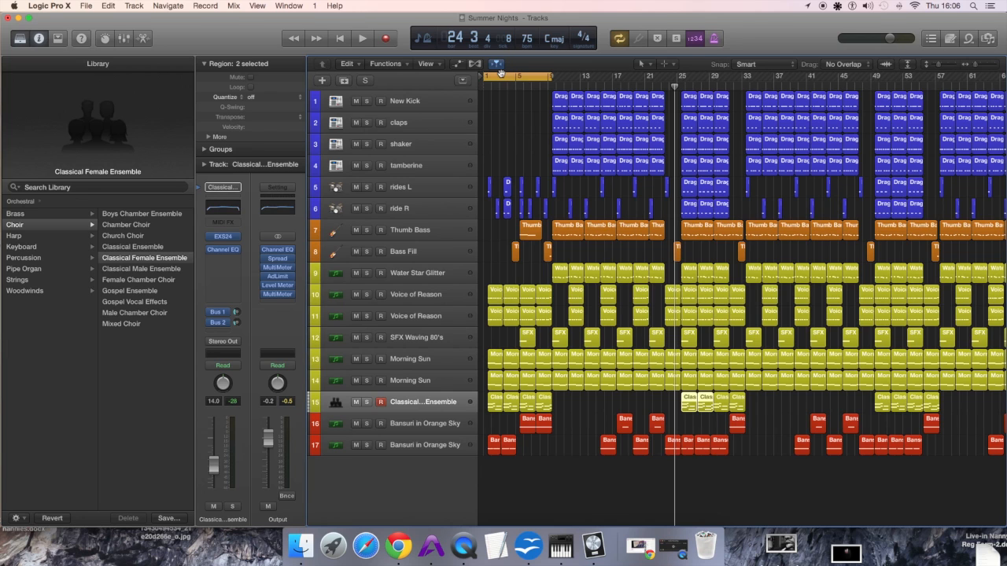
# Step: Open the mixer and examine the channel strips from New Kick through the bus, Output and VCA channels
pyautogui.press('x')
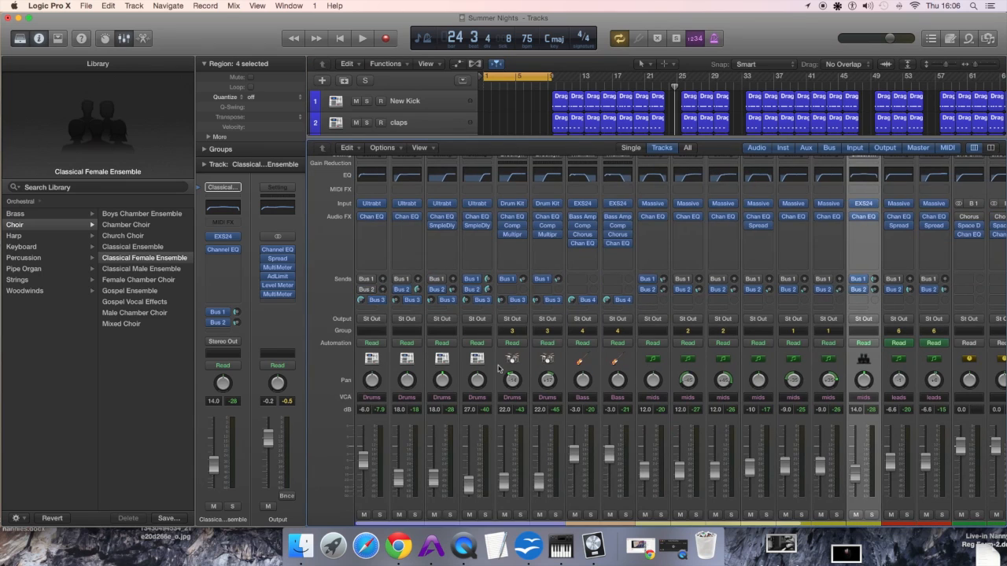
pyautogui.scroll(-2, 498, 368)
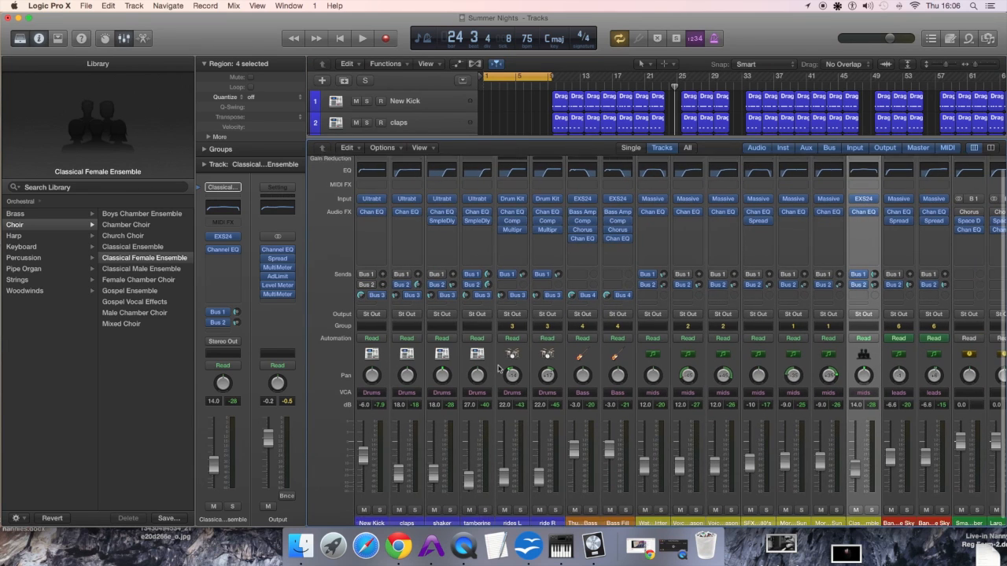
pyautogui.scroll(-2, 498, 369)
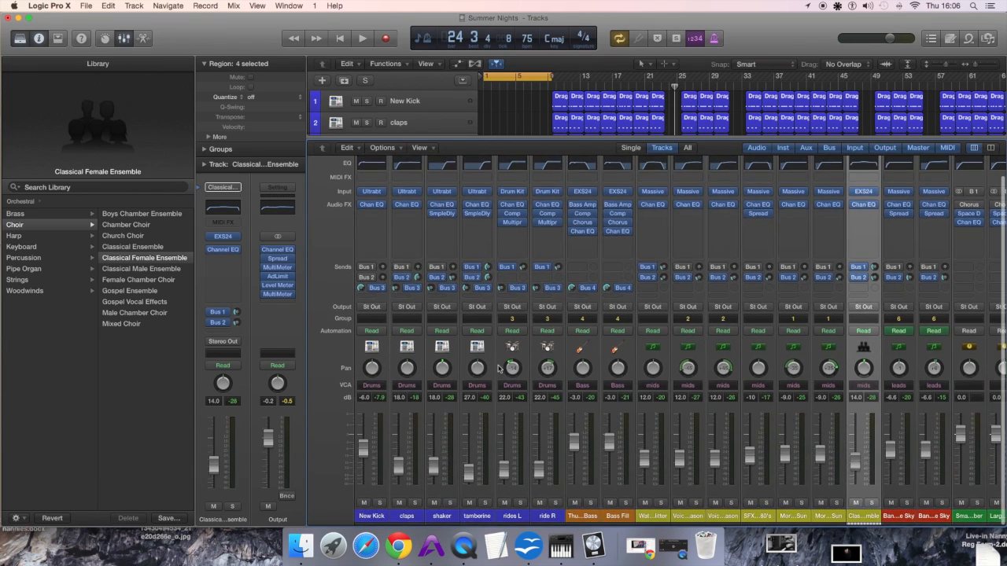
pyautogui.hscroll(6, 409, 472)
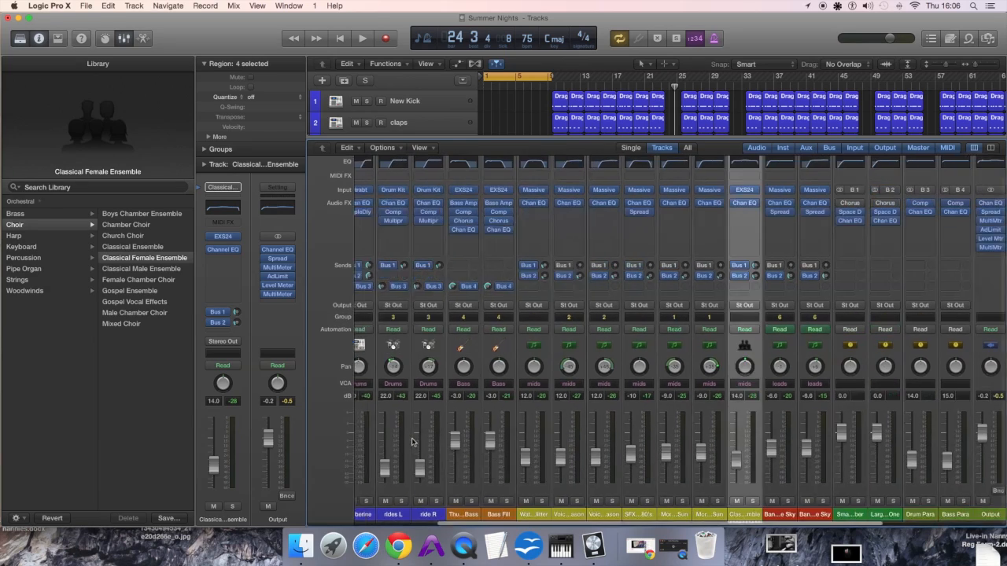
pyautogui.hscroll(-6, 411, 442)
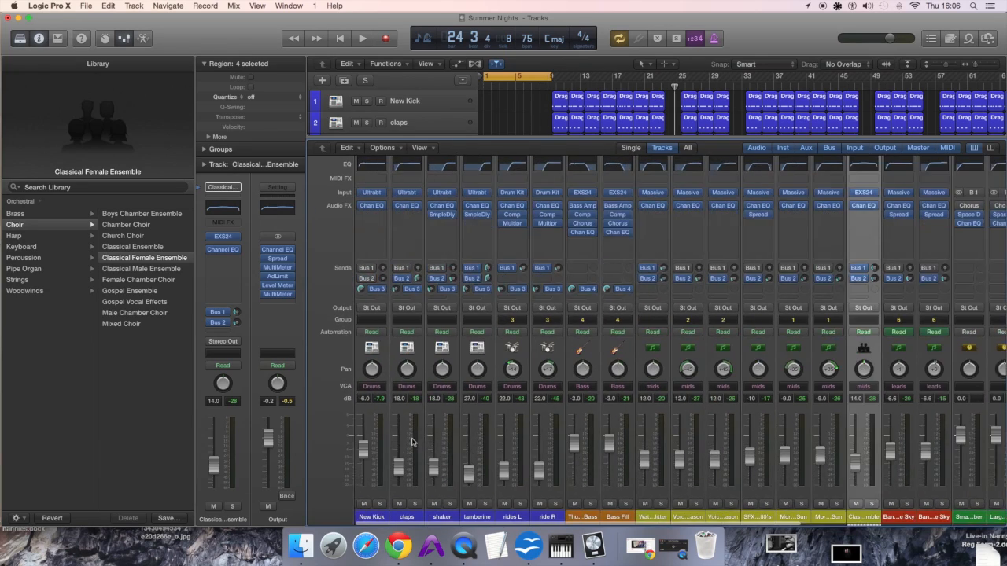
pyautogui.hscroll(6, 412, 442)
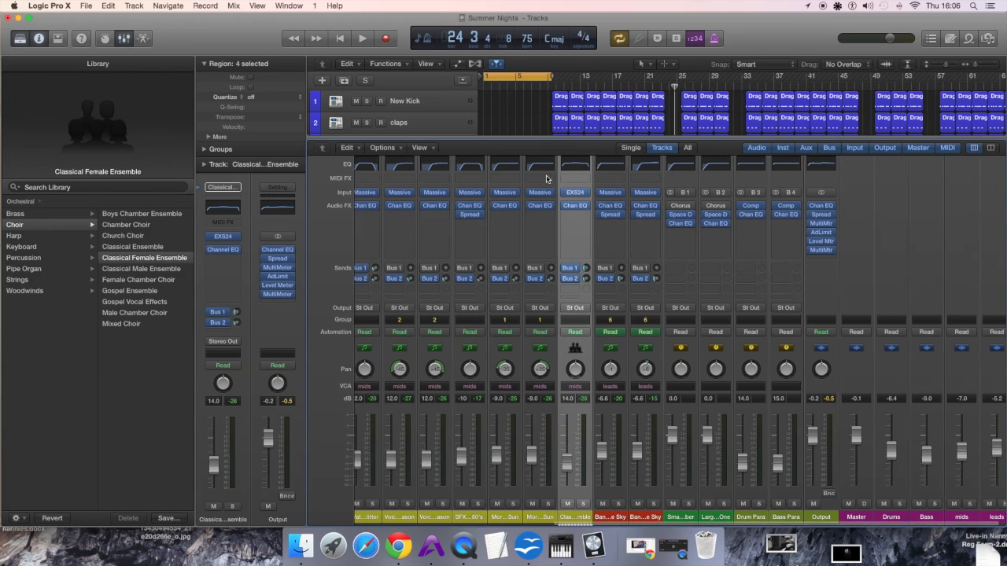
pyautogui.hscroll(-2, 543, 180)
pyautogui.hscroll(-1, 546, 180)
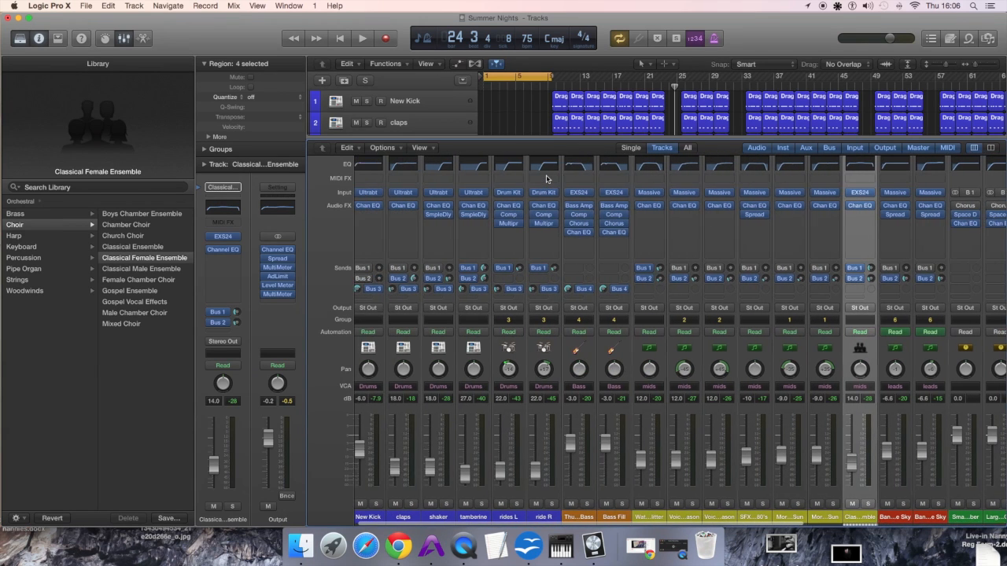
# Step: Examine the EQ curves, pan positions and bus sends across the drum, bass, melody, choir and flute channel strips
pyautogui.scroll(1, 547, 179)
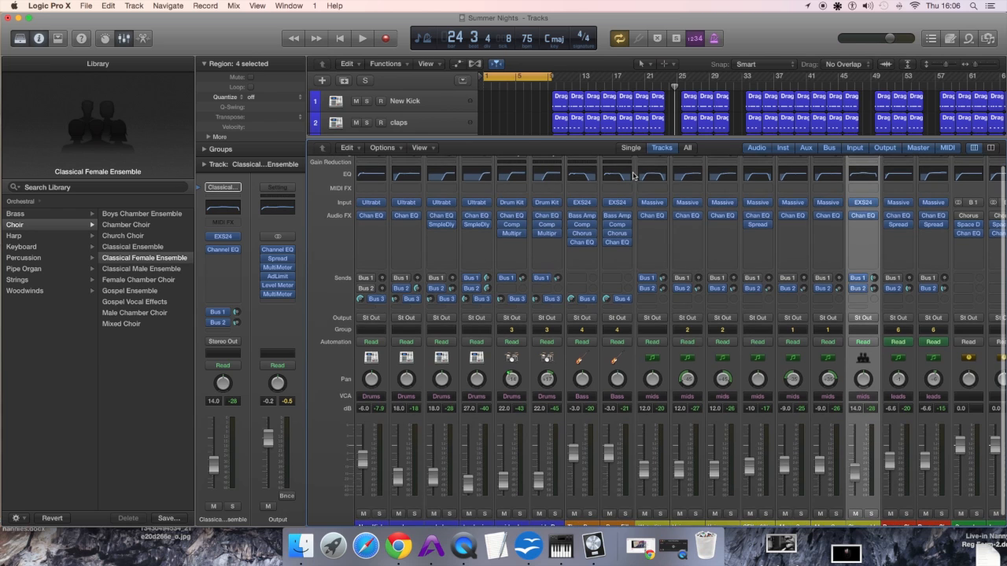
pyautogui.hscroll(5, 634, 175)
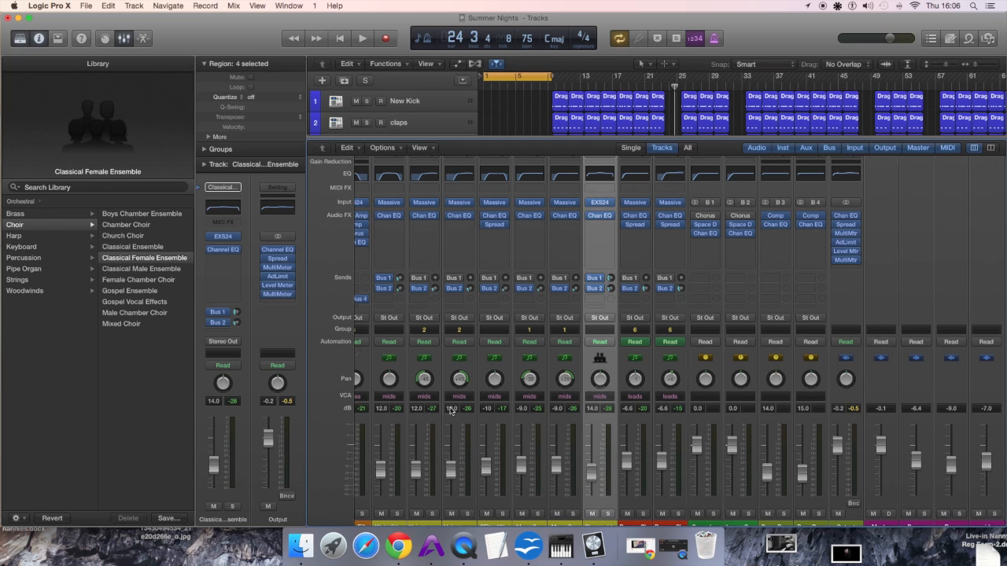
pyautogui.scroll(-1, 465, 405)
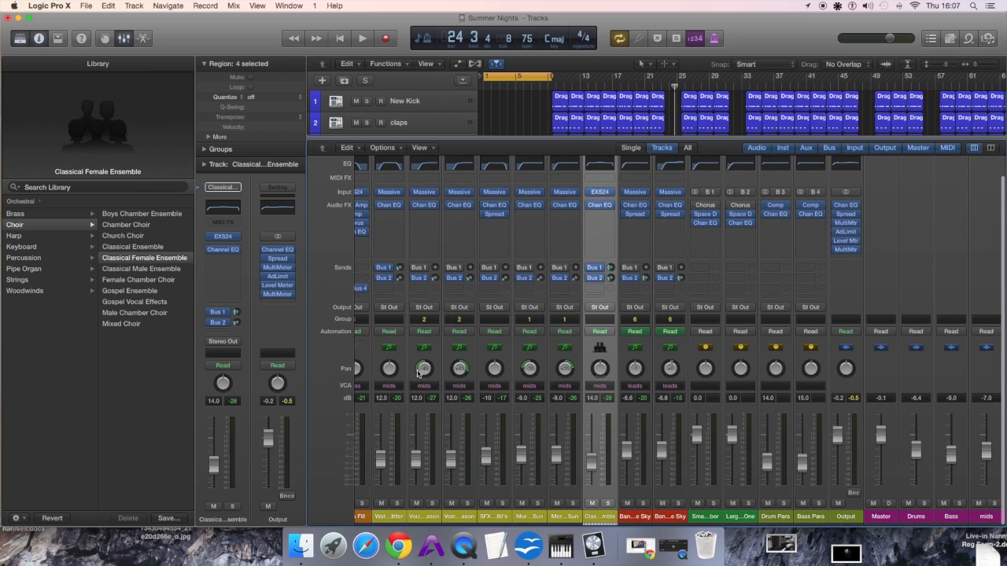
pyautogui.hscroll(-10, 465, 368)
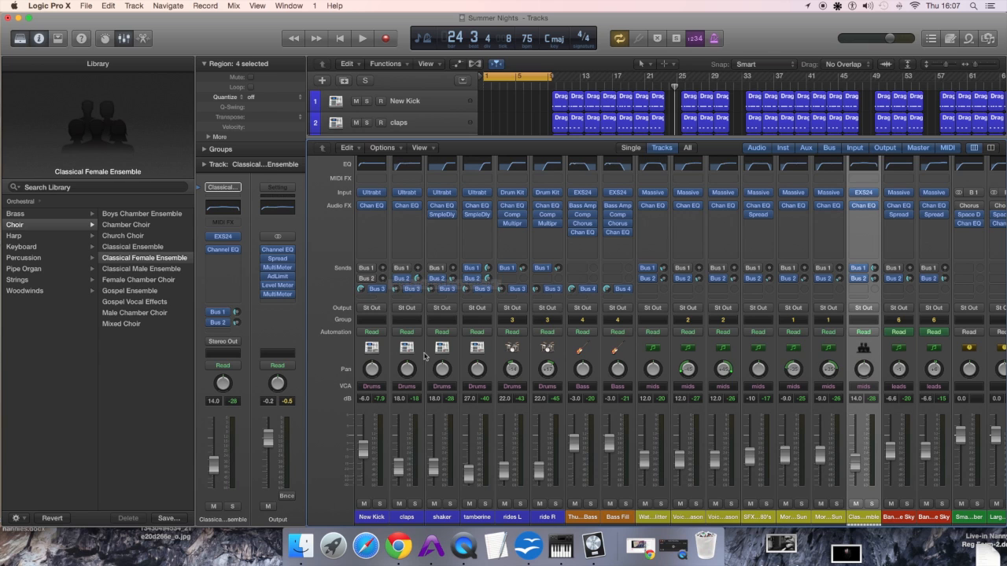
pyautogui.hscroll(10, 630, 376)
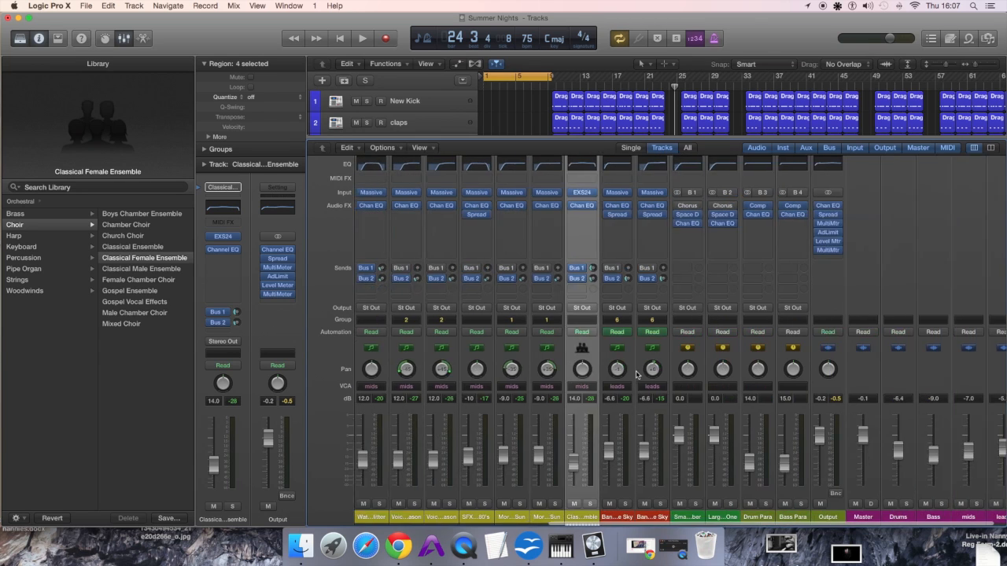
pyautogui.hscroll(2, 637, 375)
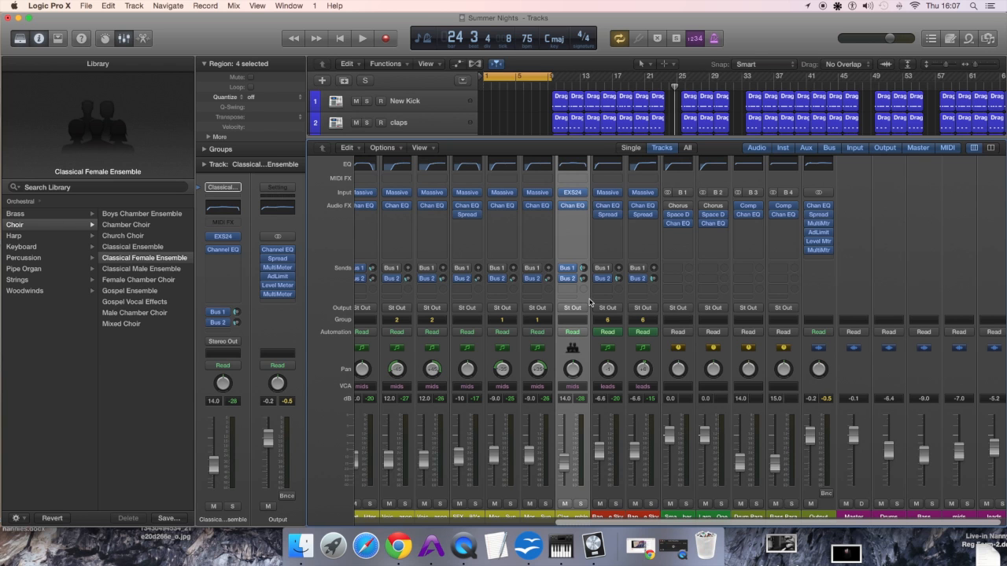
pyautogui.hscroll(-5, 487, 301)
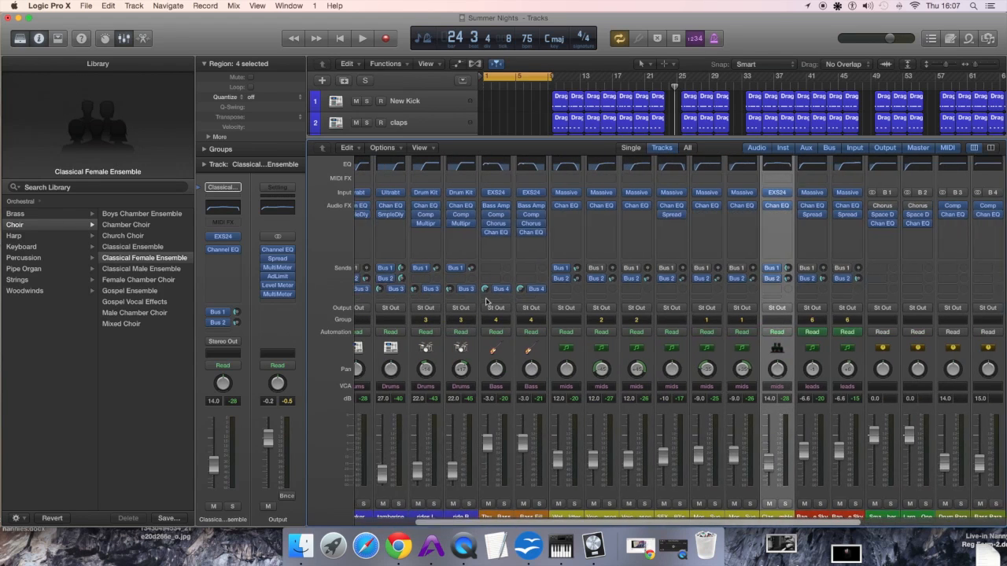
pyautogui.hscroll(5, 486, 302)
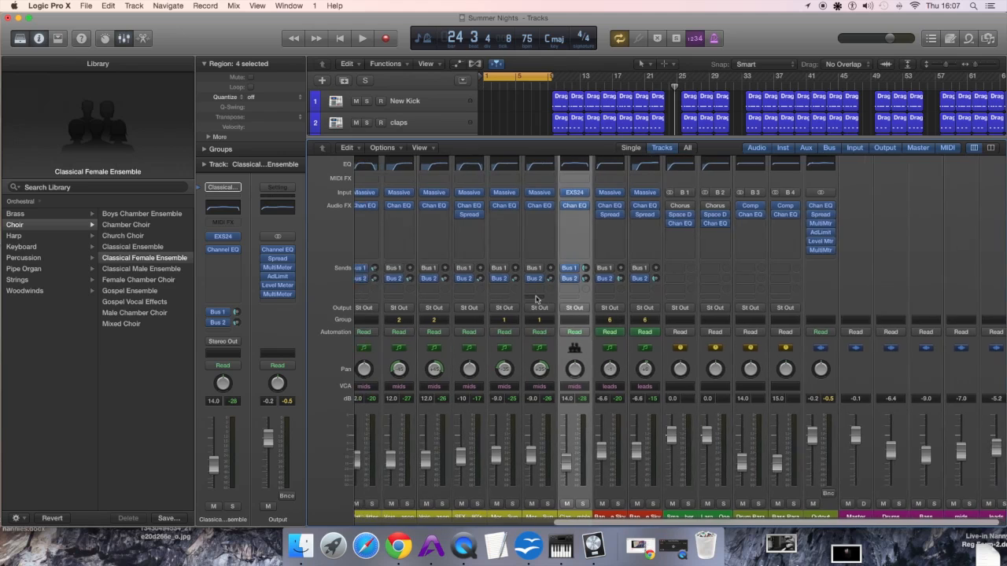
pyautogui.hscroll(-5, 538, 299)
pyautogui.hscroll(-4, 537, 299)
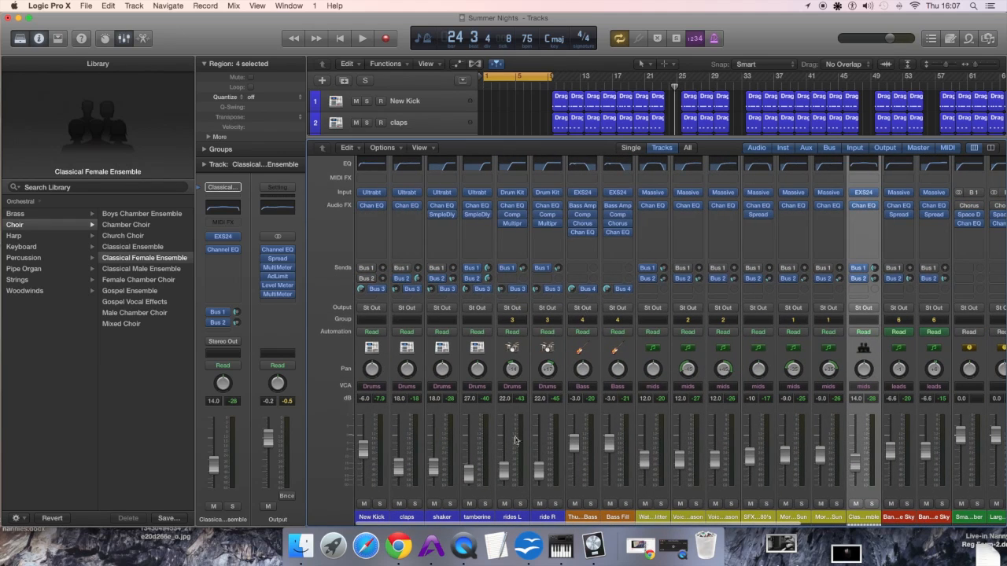
# Step: Open the Compressor on the Drum Para bus channel, look at its settings, and close it
pyautogui.hscroll(9, 522, 419)
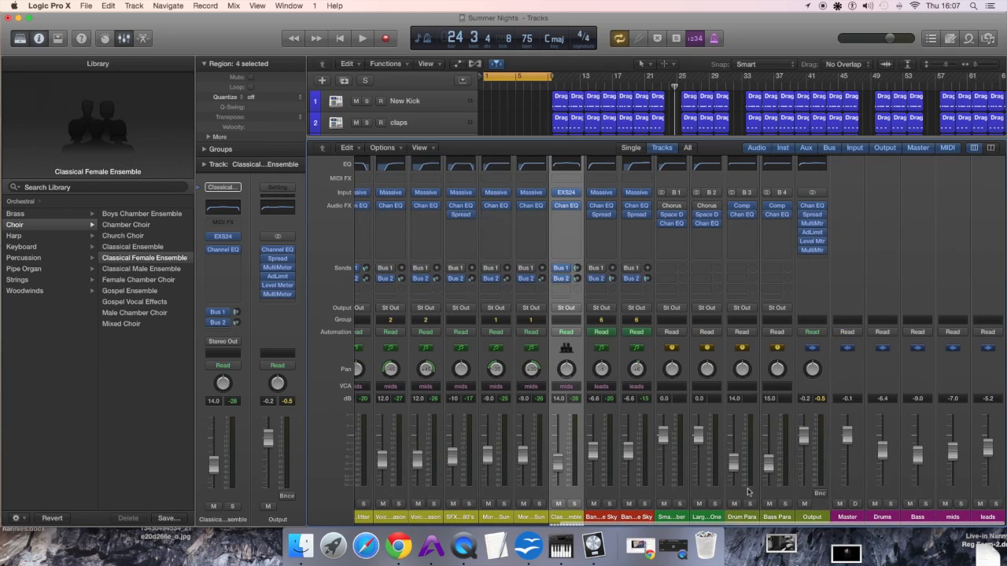
pyautogui.click(744, 206)
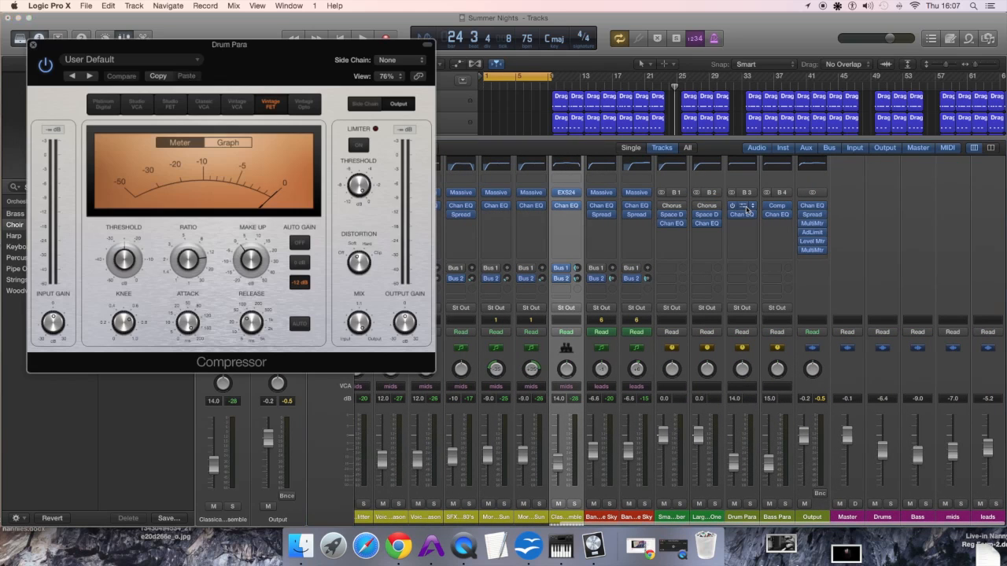
pyautogui.click(33, 45)
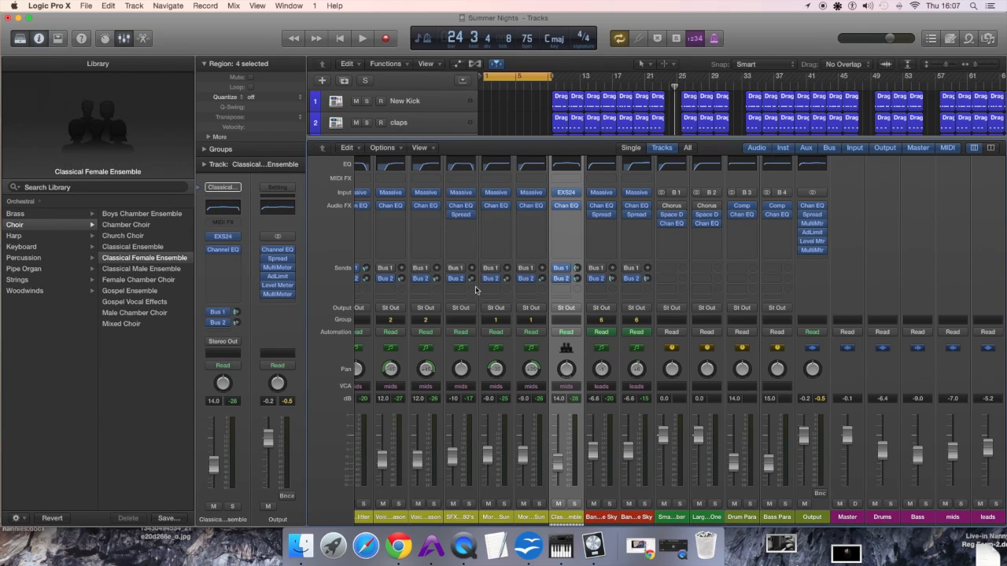
# Step: Review the drum channels' Bus 3 sends, then solo the Drum Para channel and examine its Compressor again
pyautogui.hscroll(-8, 476, 290)
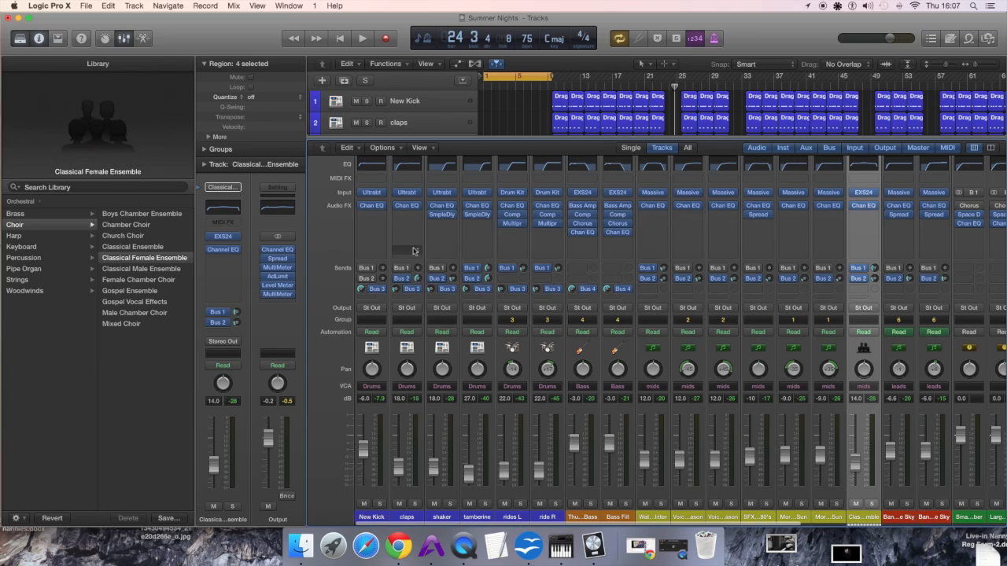
pyautogui.hscroll(4, 415, 244)
pyautogui.hscroll(5, 414, 243)
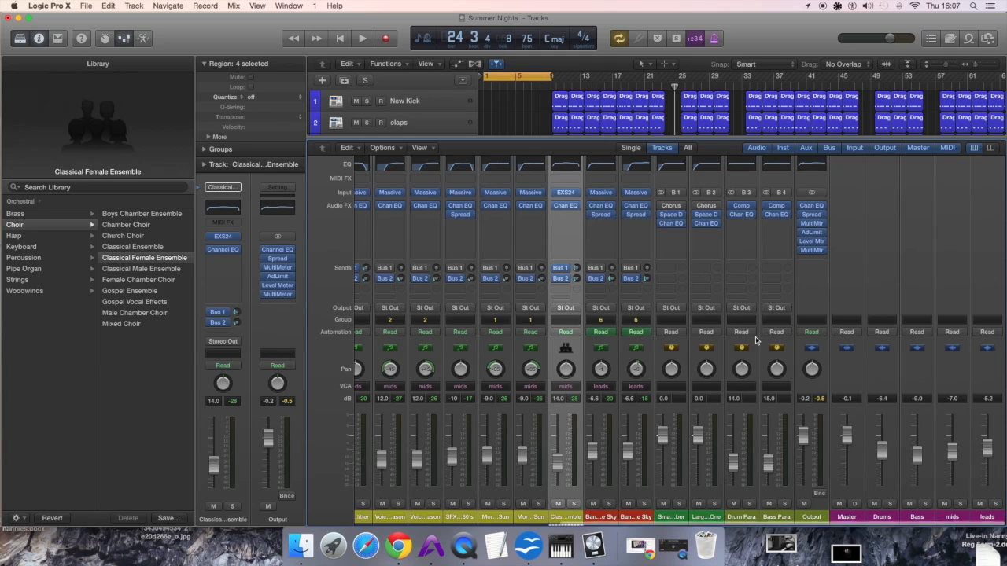
pyautogui.scroll(1, 756, 340)
pyautogui.click(748, 515)
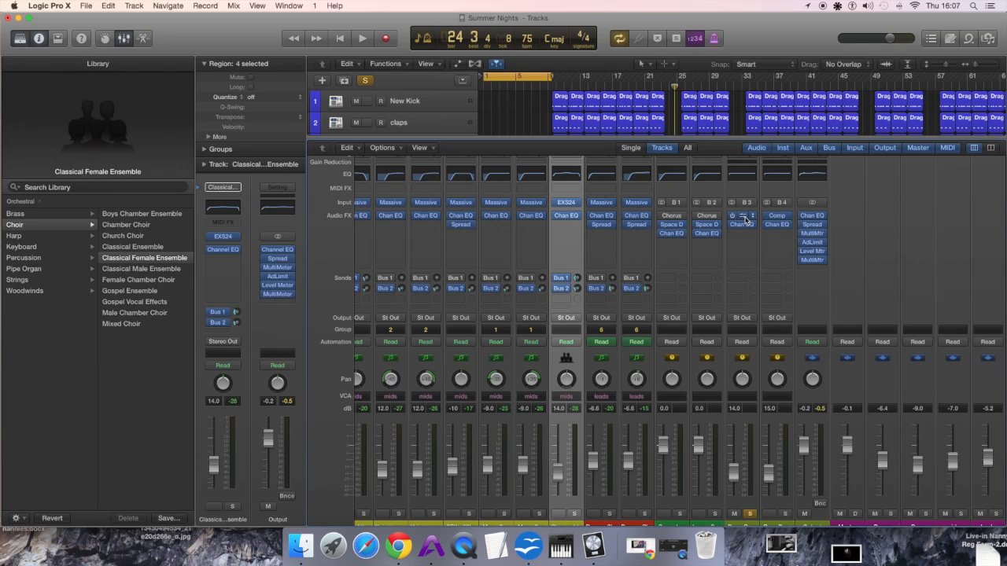
pyautogui.click(744, 219)
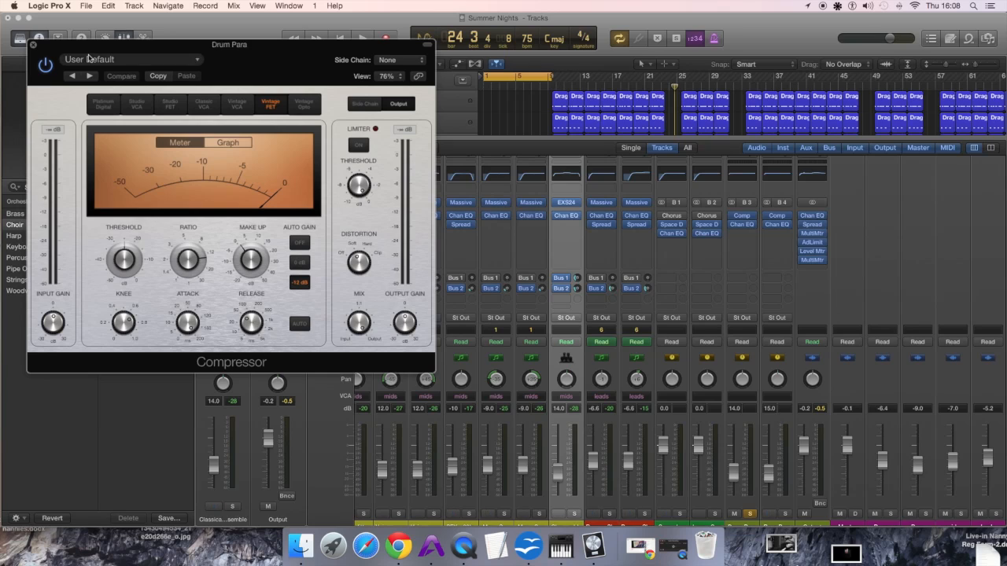
pyautogui.click(32, 46)
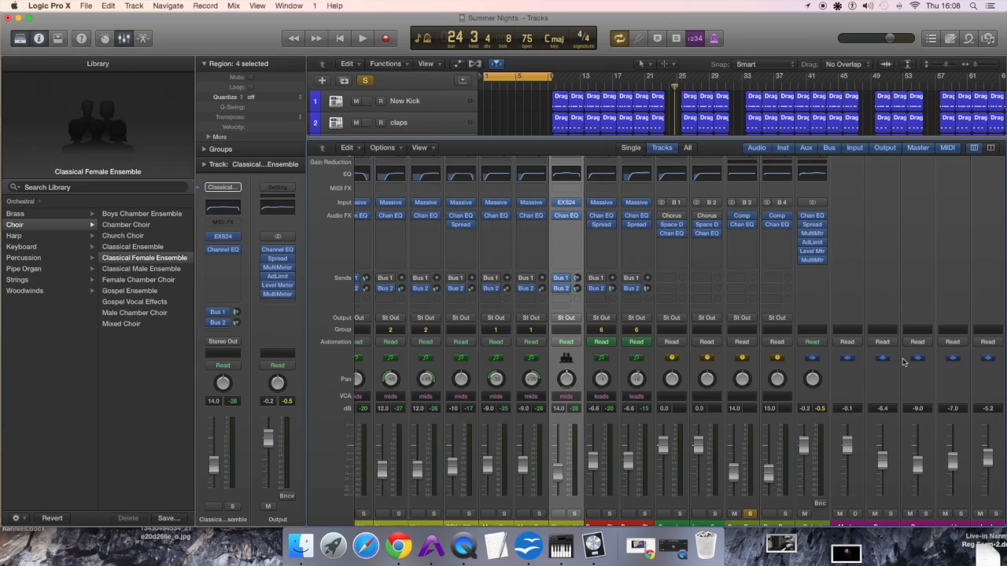
# Step: Move the cycle range to about bars 9 to 17, play the soloed Drum Para channel, and slightly raise the system volume
pyautogui.scroll(-1, 731, 364)
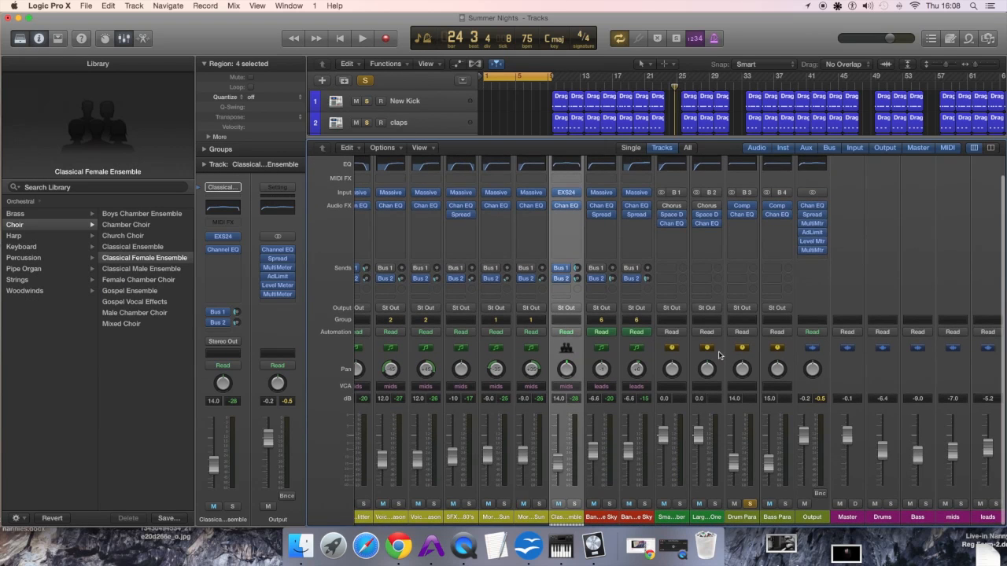
pyautogui.press('space')
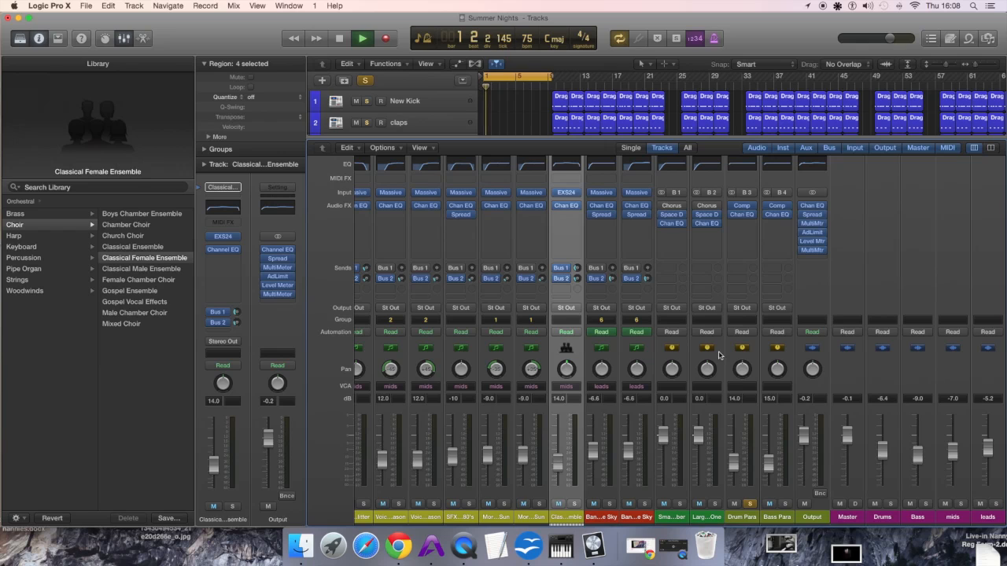
pyautogui.press('space')
pyautogui.moveTo(516, 85); pyautogui.dragTo(571, 78)
pyautogui.press('space')
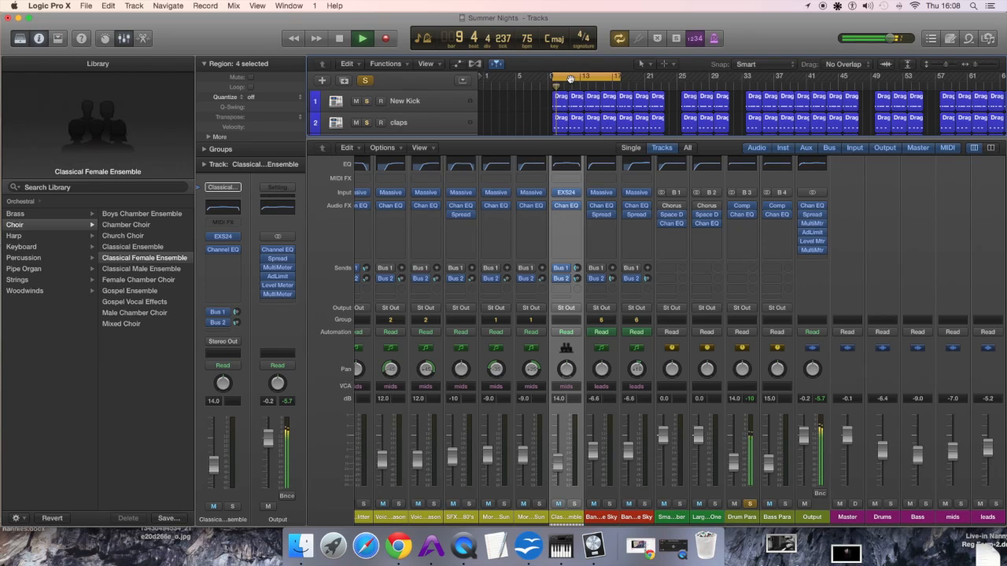
pyautogui.click(865, 6)
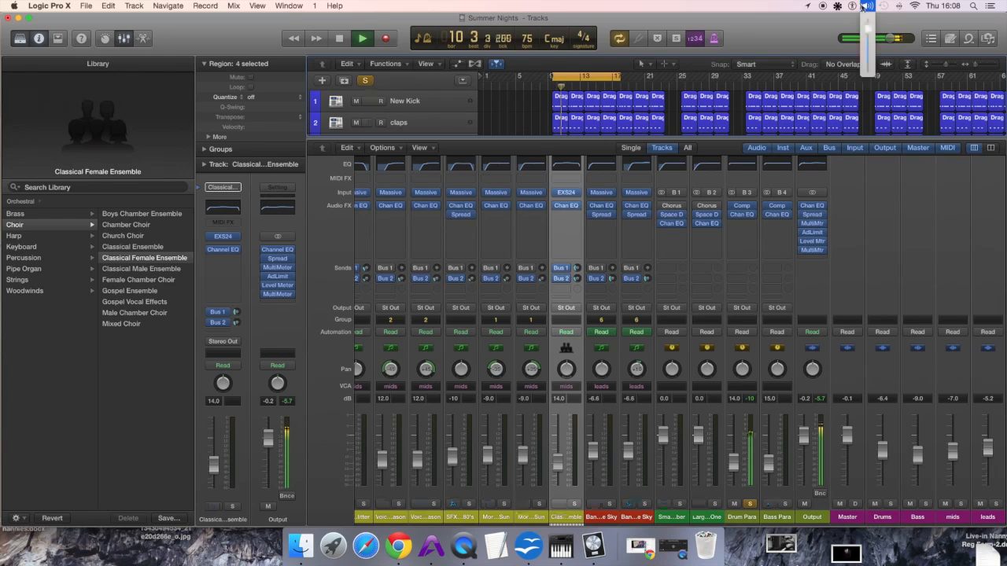
pyautogui.moveTo(868, 30); pyautogui.dragTo(869, 26)
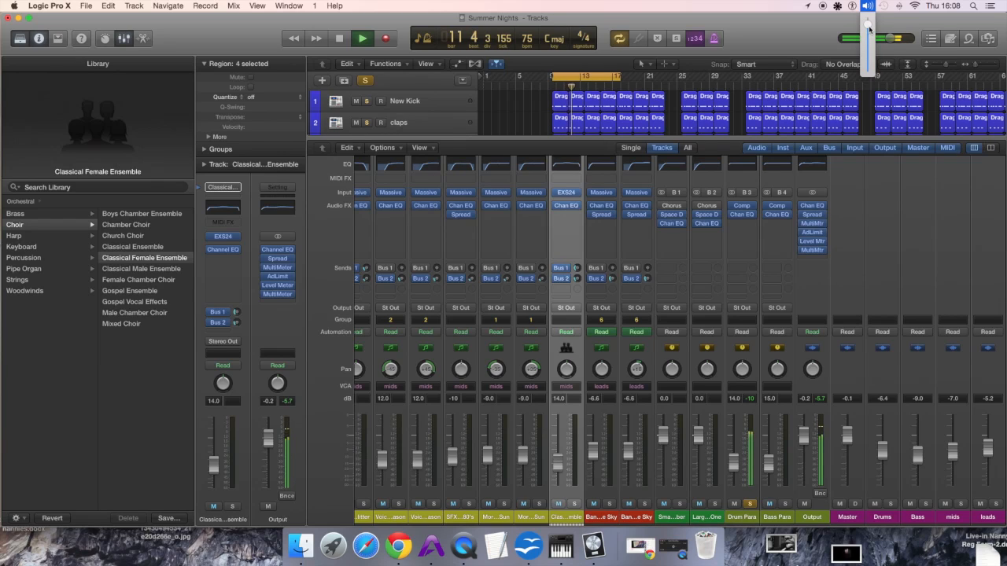
# Step: Stop playback, turn off the Drum Para channel's solo, and mute both the Drum Para and Bass Para channels
pyautogui.click(868, 27)
pyautogui.press('space')
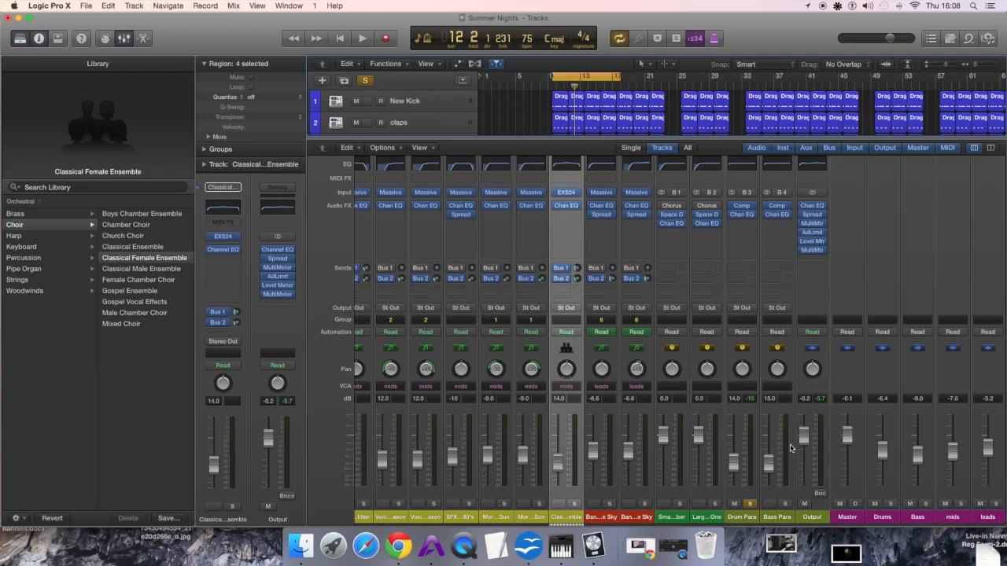
pyautogui.click(747, 505)
pyautogui.click(734, 504)
pyautogui.click(771, 505)
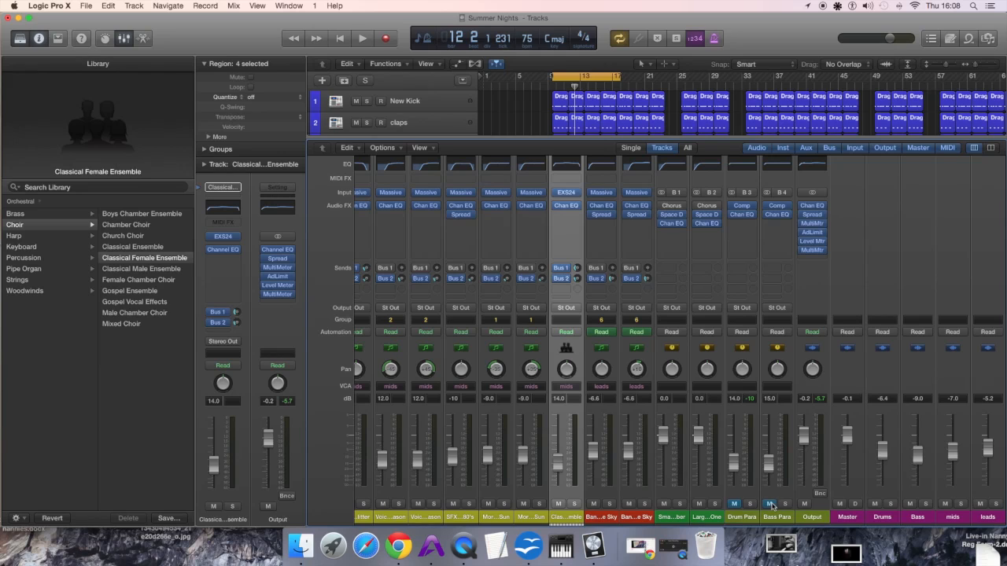
# Step: Audition the looped section with both parallel compression channels muted, and stop playback
pyautogui.press('space')
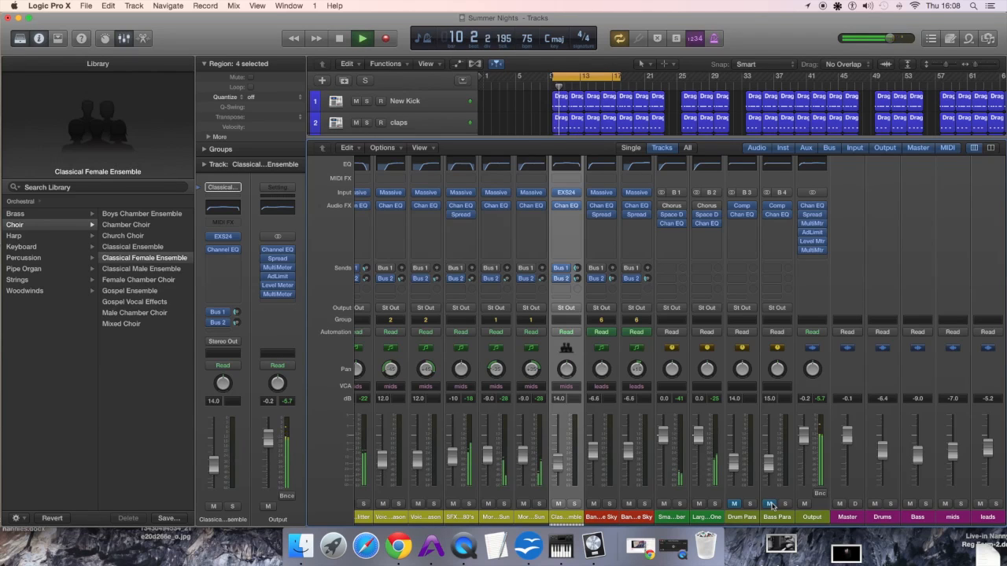
pyautogui.press('space')
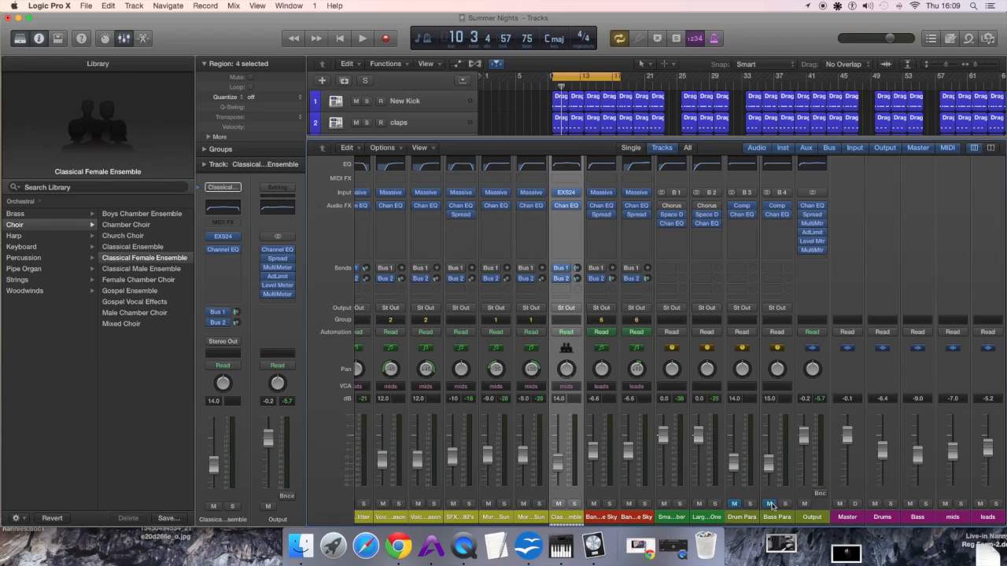
pyautogui.click(770, 505)
pyautogui.press('space')
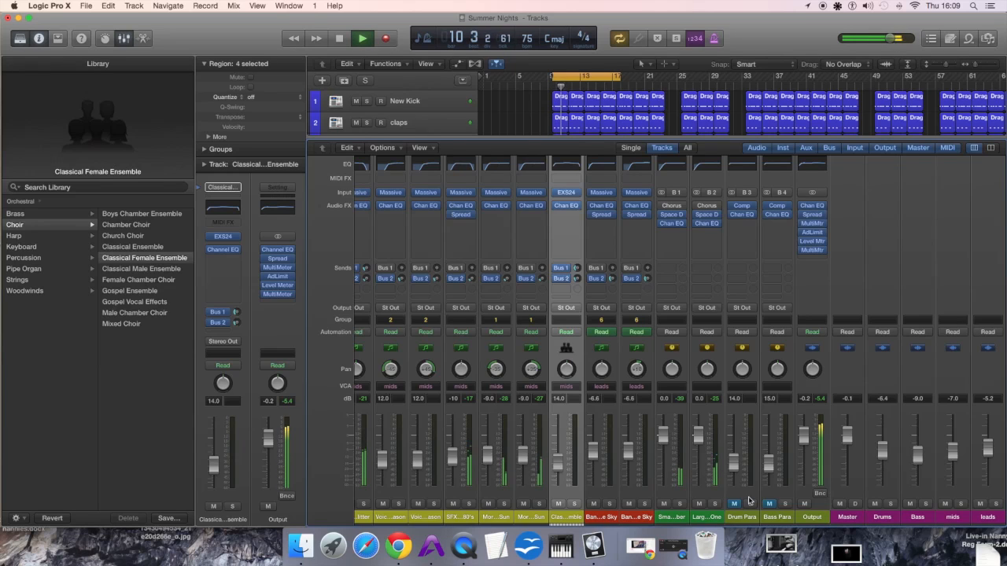
pyautogui.press('space')
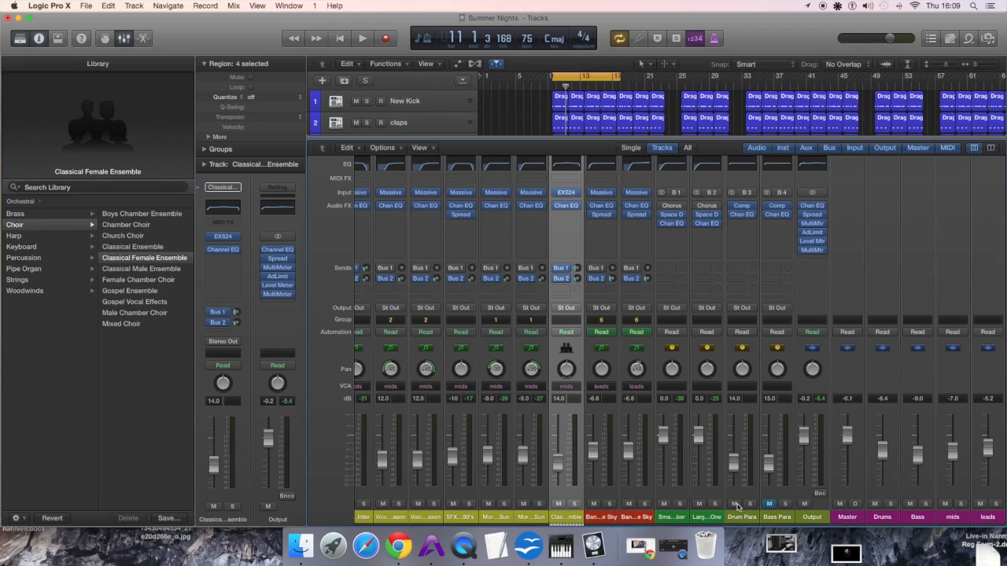
# Step: Audition the loop with Drum Para unmuted, and unmute Bass Para as well to hear the full mix
pyautogui.press('space')
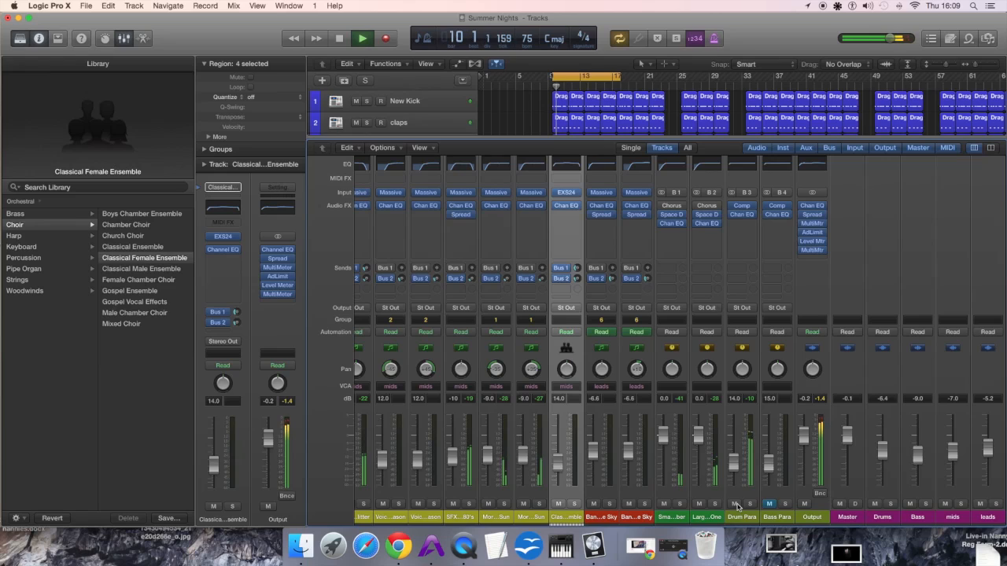
pyautogui.press('space')
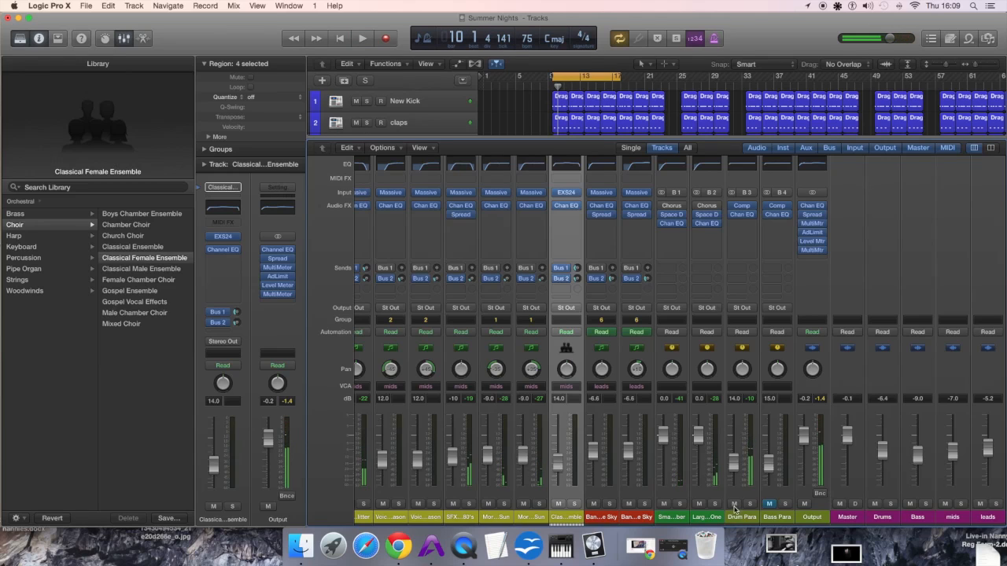
pyautogui.click(770, 504)
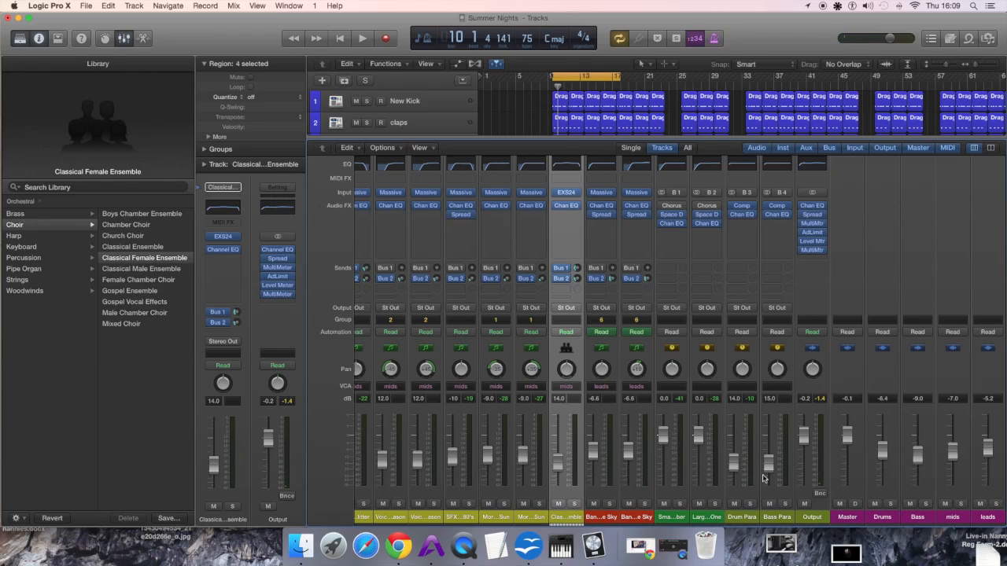
pyautogui.press('space')
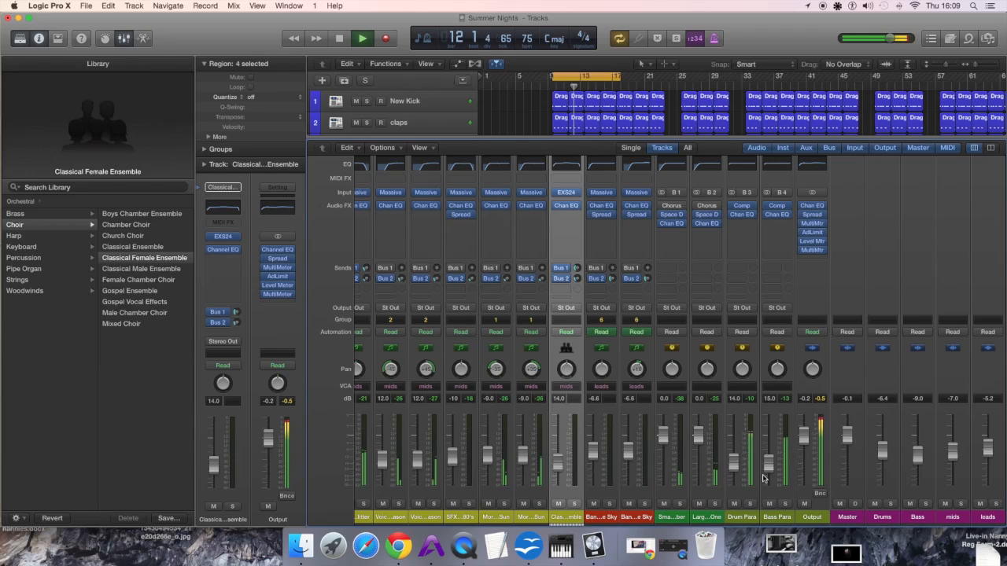
pyautogui.press('space')
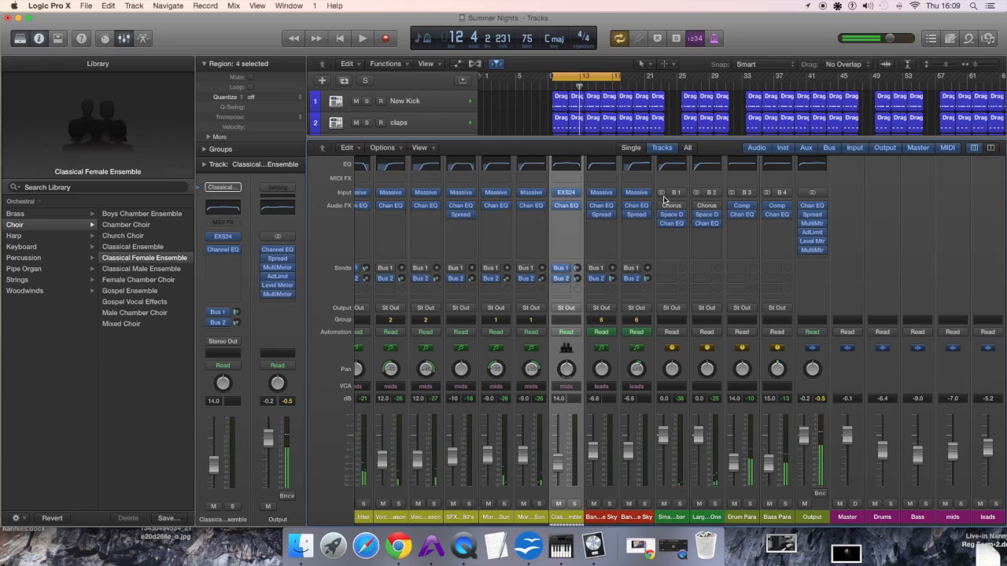
# Step: Review the channel strips from the drums through to the output and VCA faders, checking their inserts, sends and levels
pyautogui.hscroll(-1, 423, 399)
pyautogui.hscroll(-6, 422, 399)
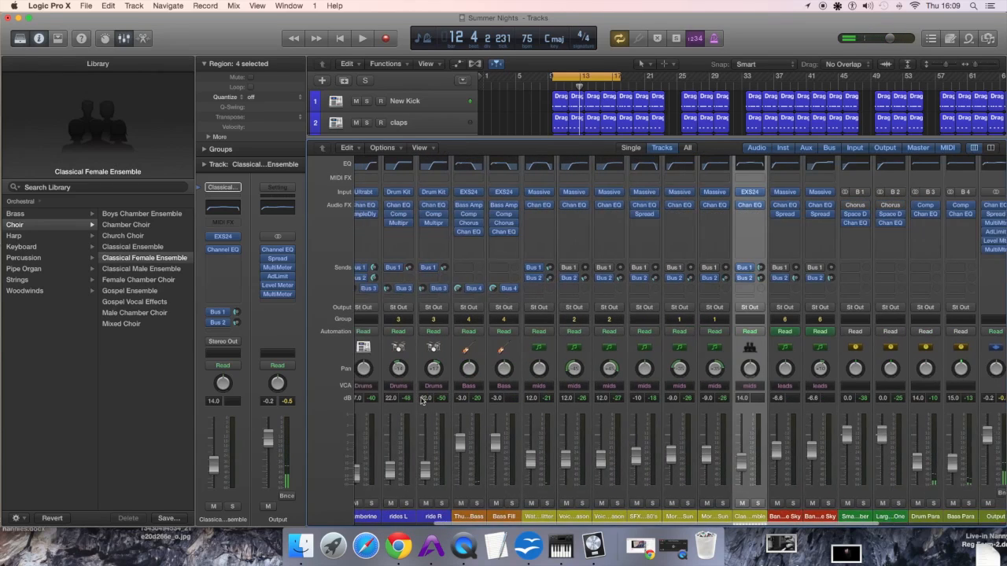
pyautogui.hscroll(-2, 423, 399)
pyautogui.scroll(1, 423, 400)
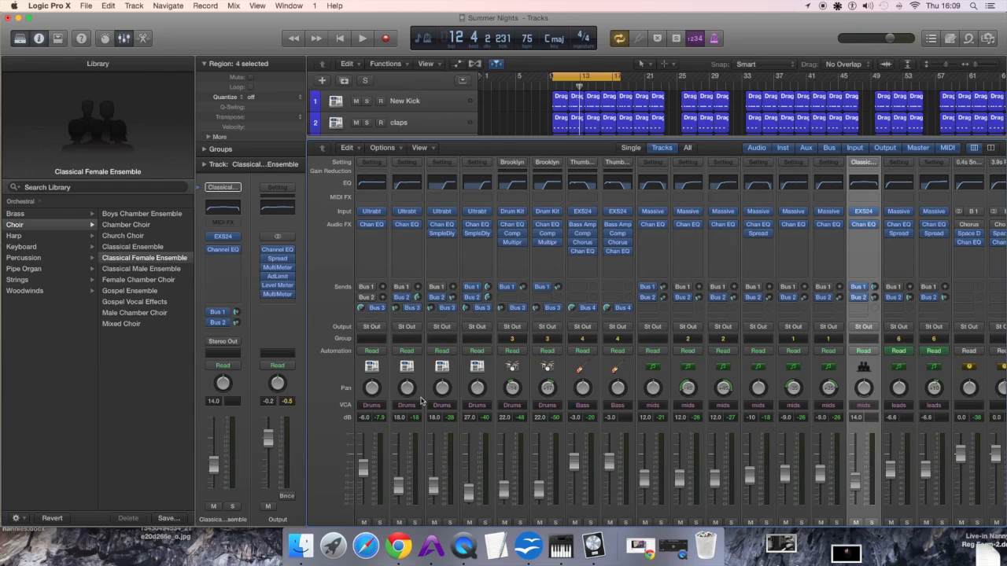
pyautogui.scroll(1, 421, 401)
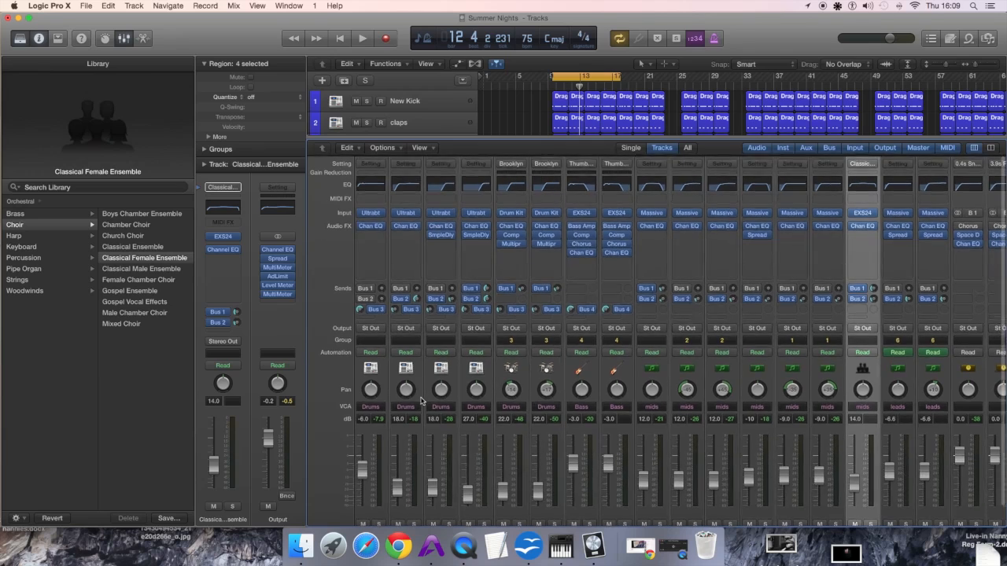
pyautogui.hscroll(-1, 421, 402)
pyautogui.hscroll(5, 421, 402)
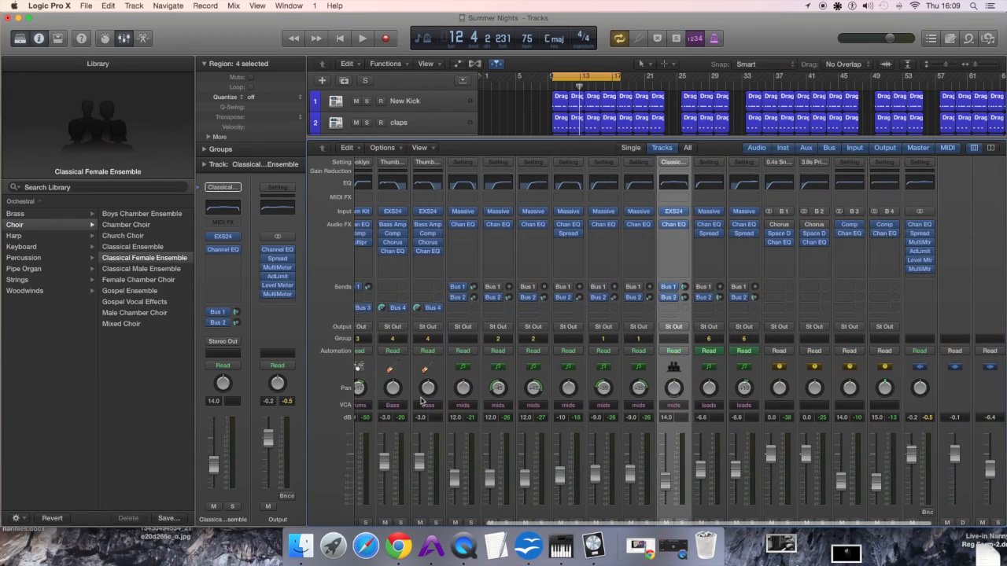
pyautogui.hscroll(3, 421, 402)
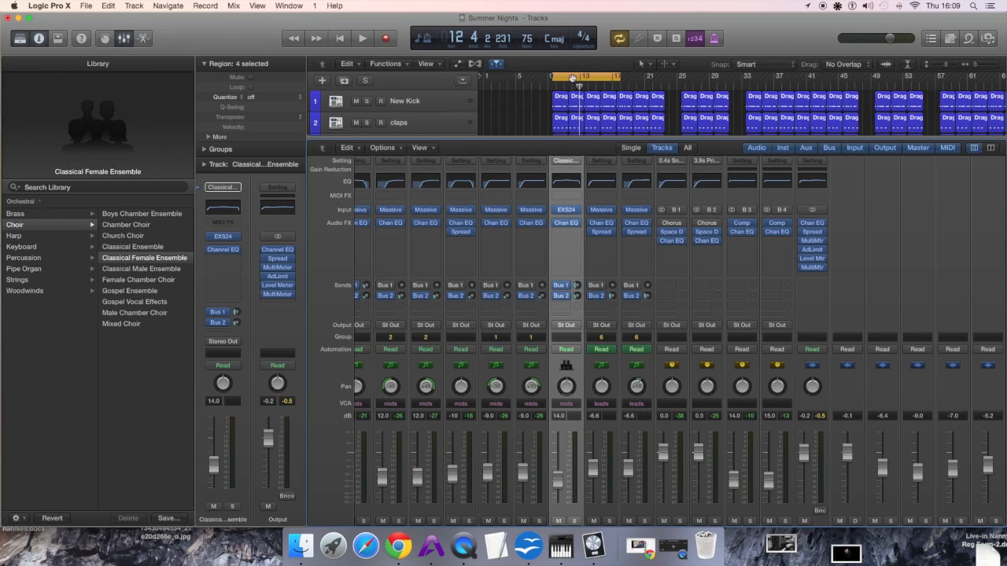
# Step: Hide the mixer to bring back the full track arrangement
pyautogui.press('x')
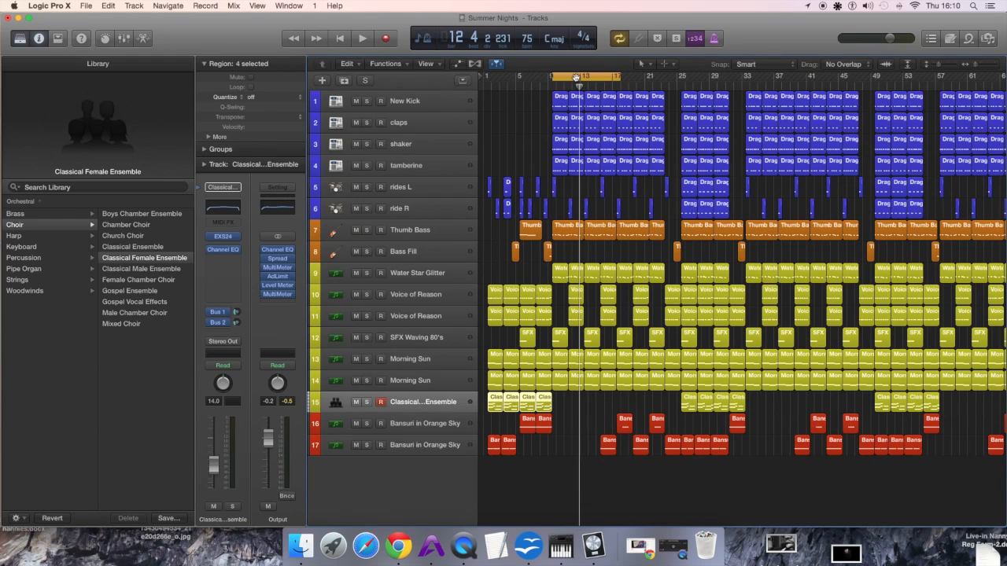
pyautogui.moveTo(576, 78); pyautogui.dragTo(575, 77)
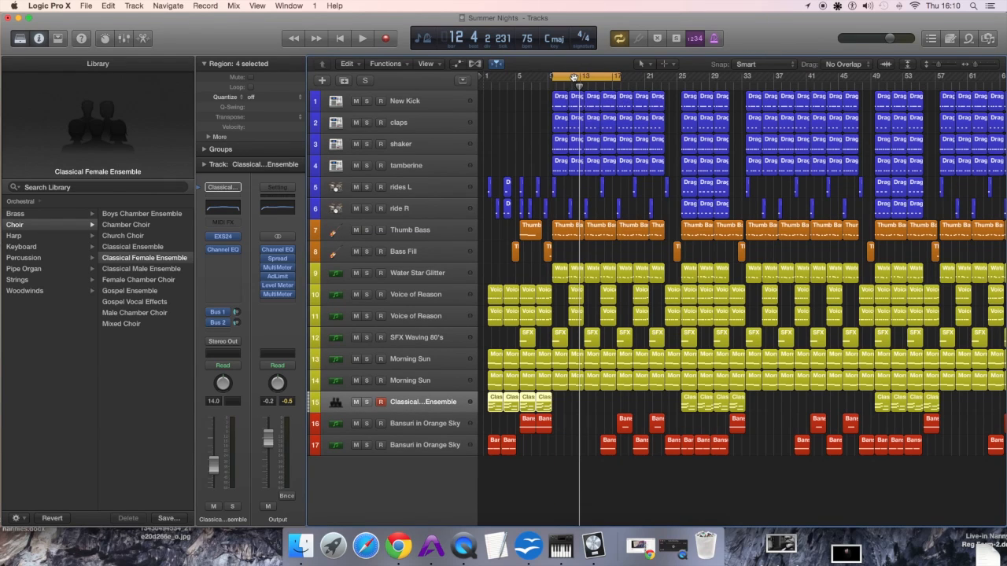